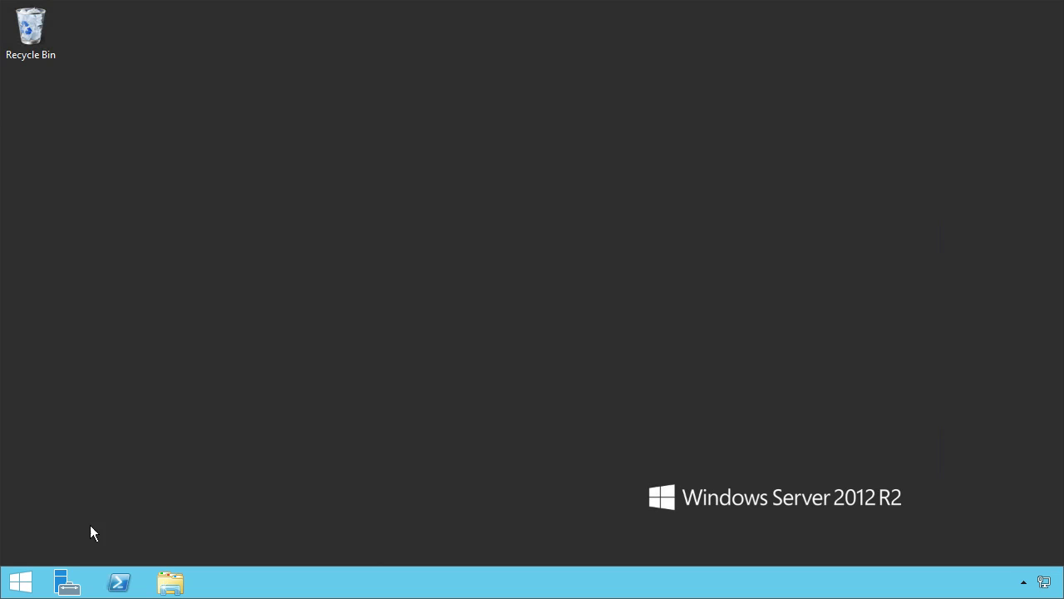
# Step: Search for and open Performance Monitor, and display its live performance graph under Monitoring Tools
pyautogui.click(28, 582)
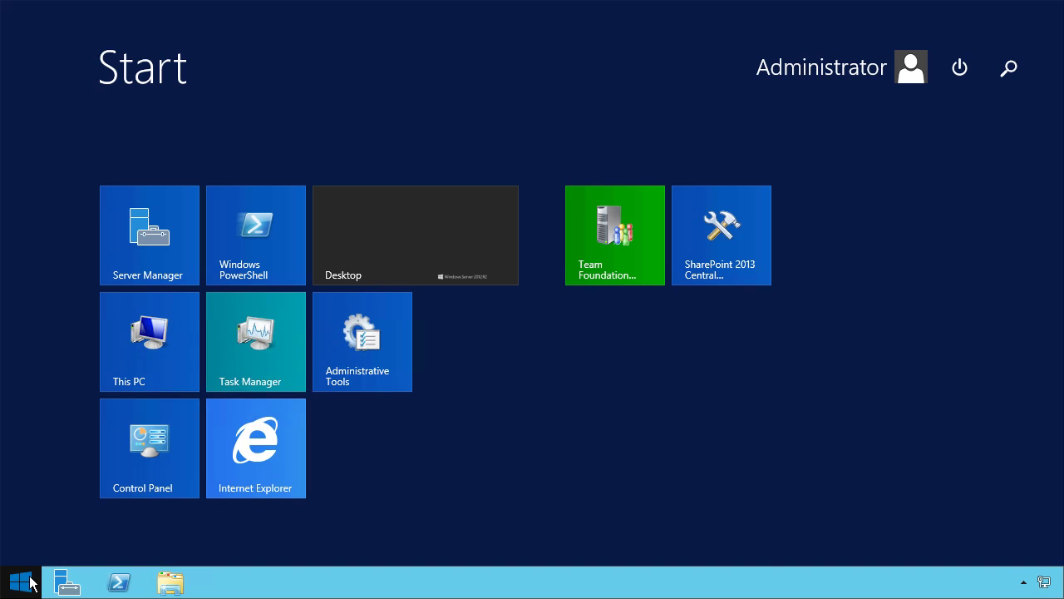
pyautogui.write('perf')
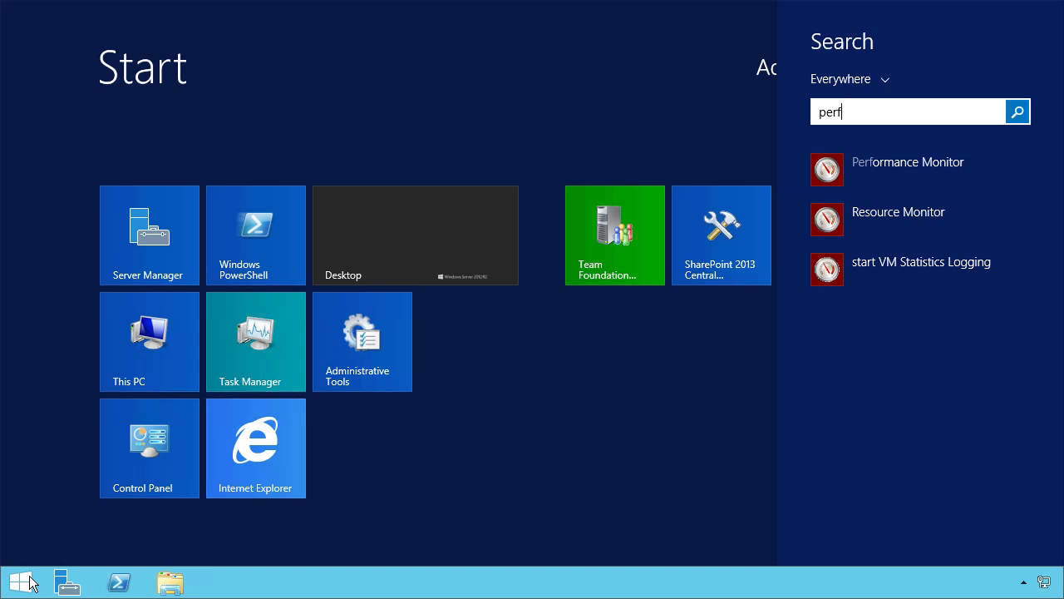
pyautogui.write('ormance Monitor')
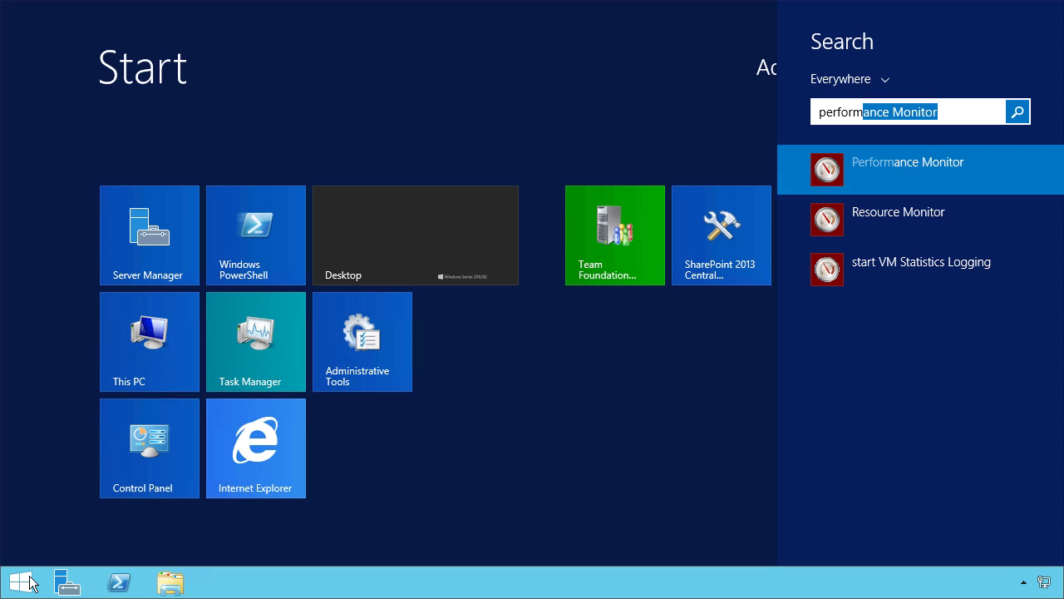
pyautogui.press('Return')
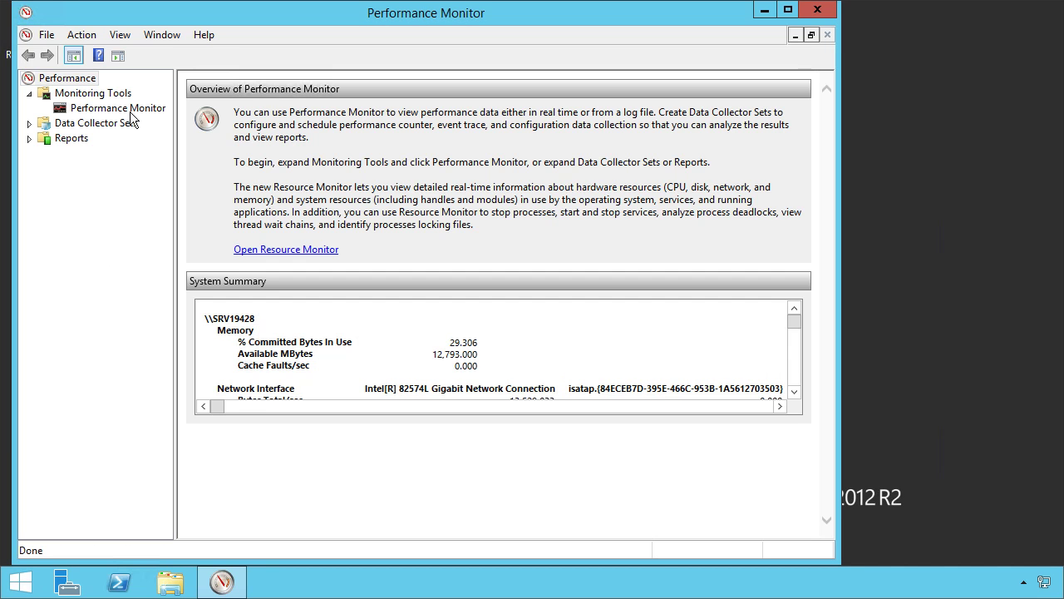
pyautogui.click(125, 109)
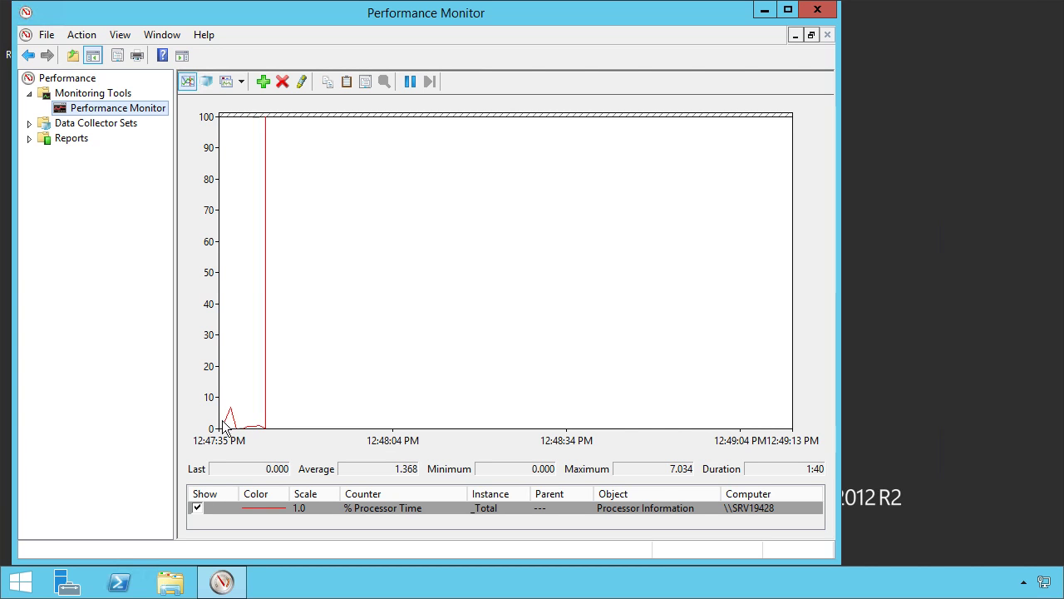
# Step: Expand the user-defined data collector sets and show the contents of the Tfs Data set
pyautogui.click(30, 125)
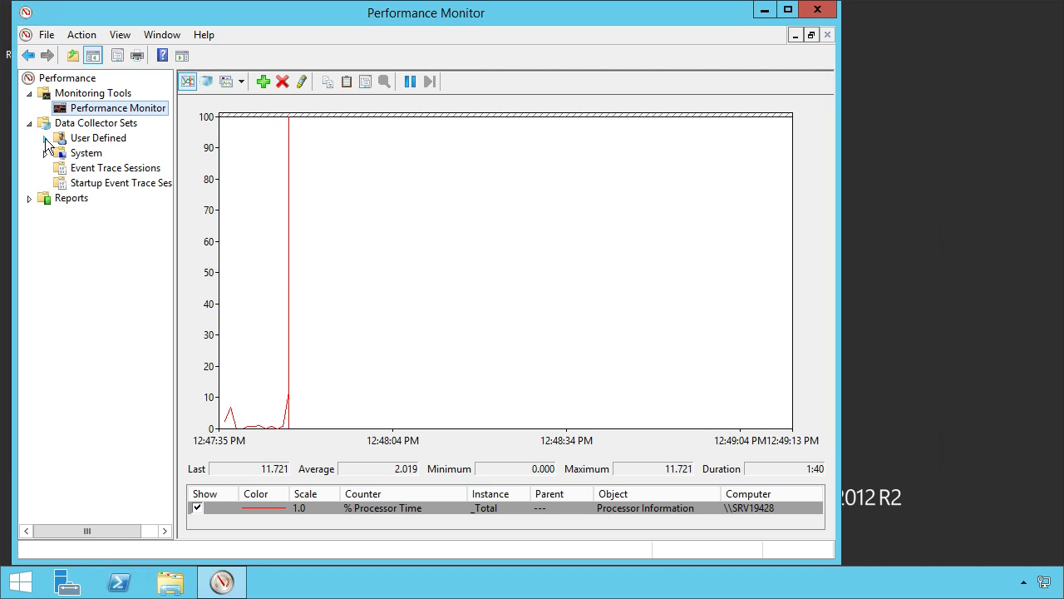
pyautogui.click(45, 138)
pyautogui.click(105, 170)
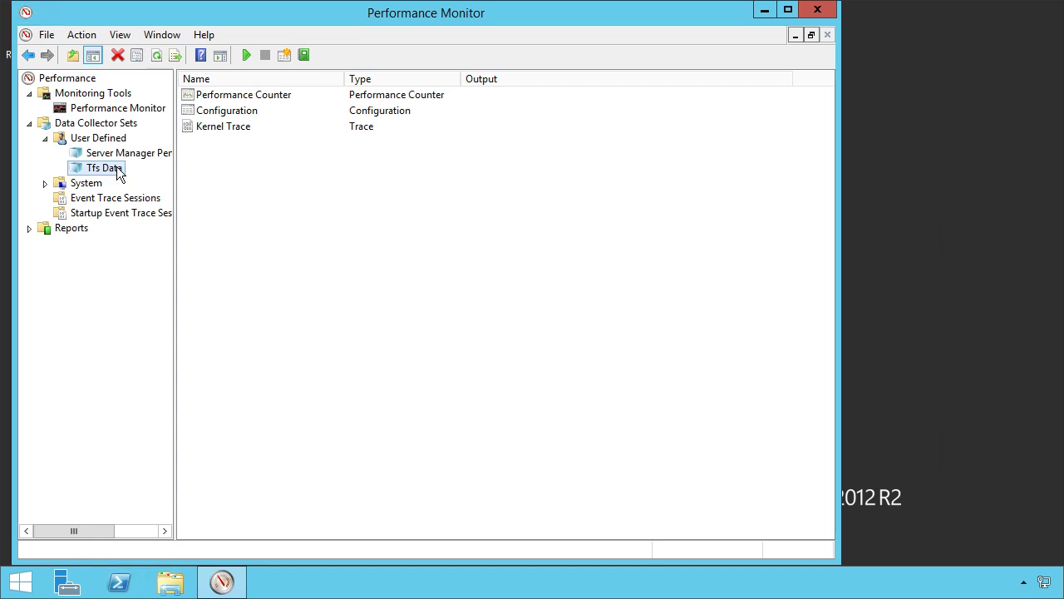
pyautogui.rightClick(114, 138)
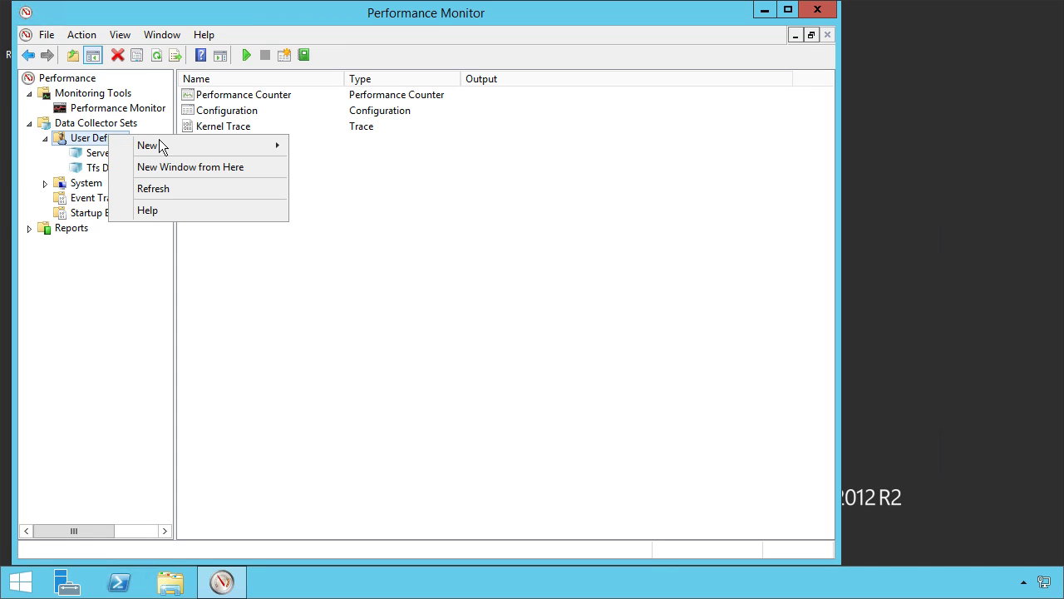
pyautogui.click(101, 172)
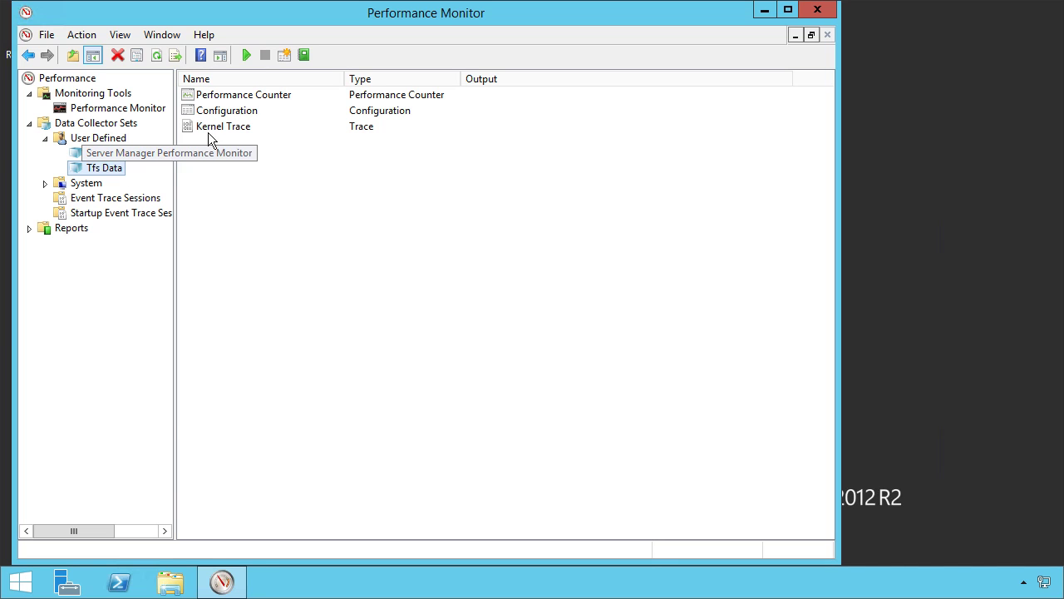
# Step: Start a new performance counter data collector named TFS AT in the Tfs Data set and open its counter selection
pyautogui.rightClick(119, 171)
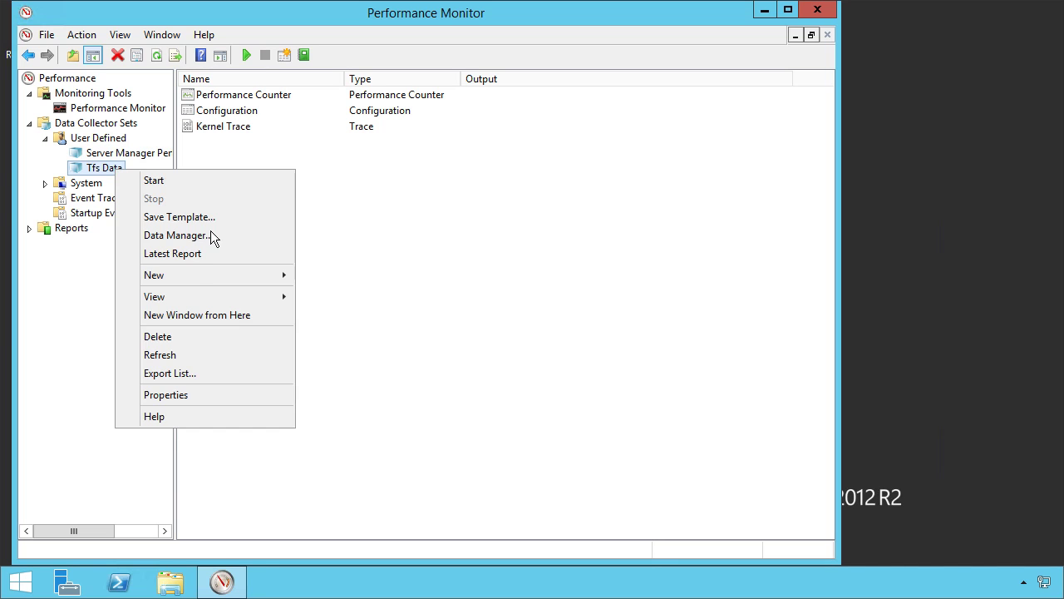
pyautogui.moveTo(189, 278)
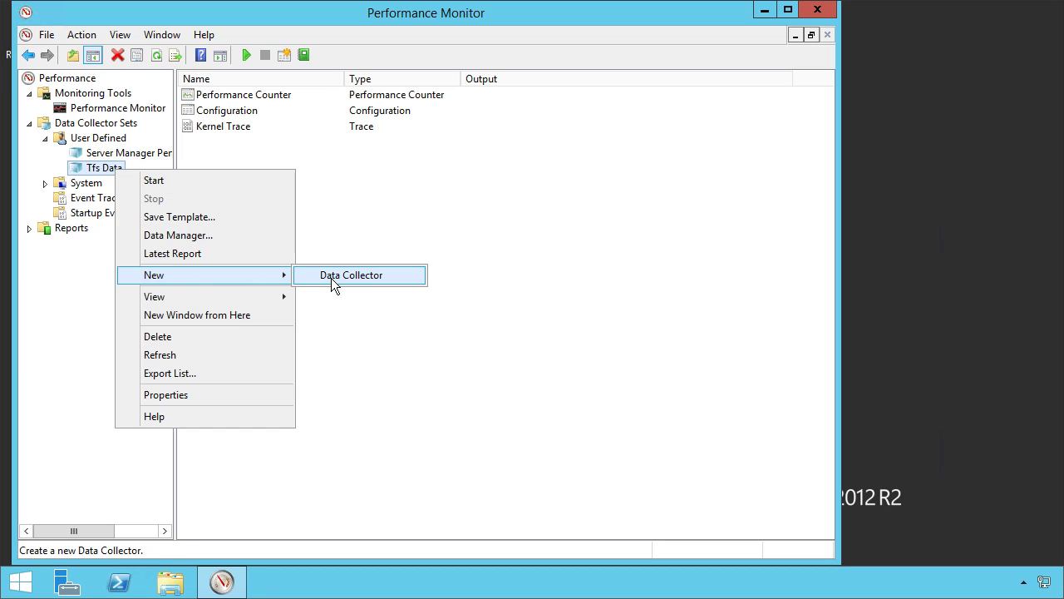
pyautogui.click(333, 278)
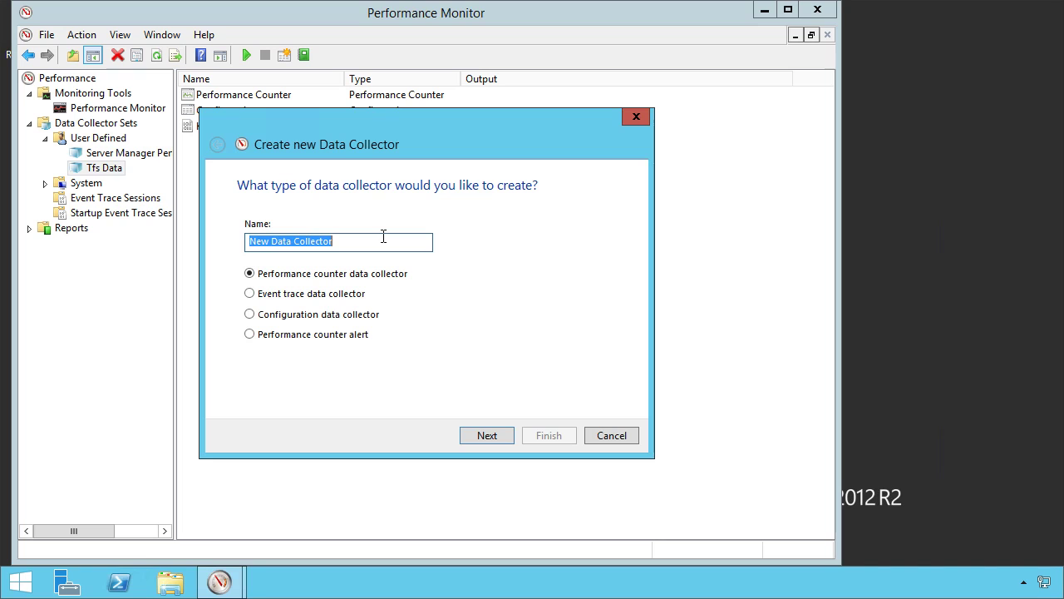
pyautogui.write('TFS AT')
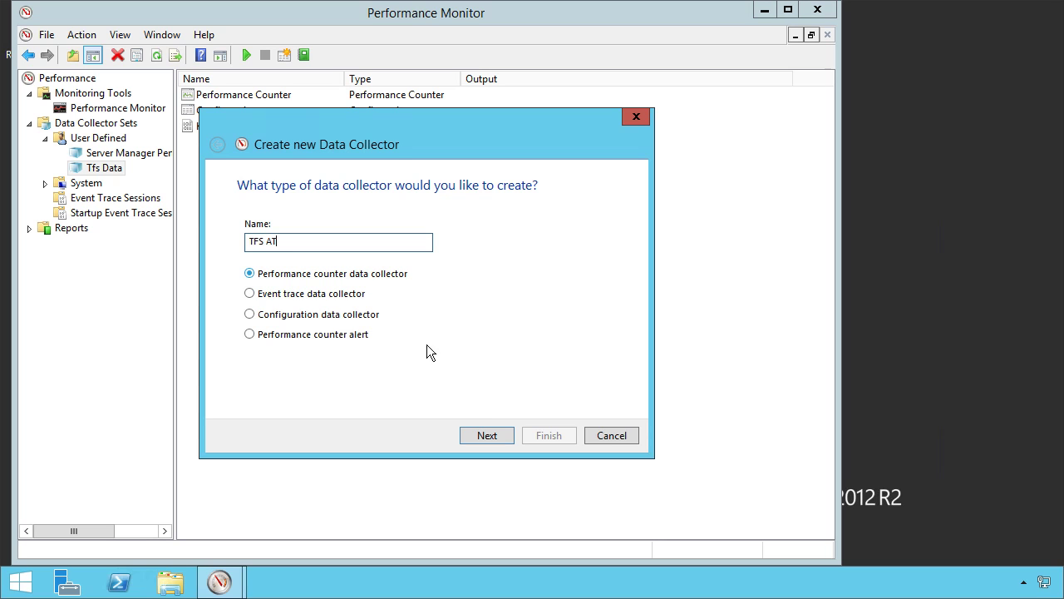
pyautogui.click(500, 432)
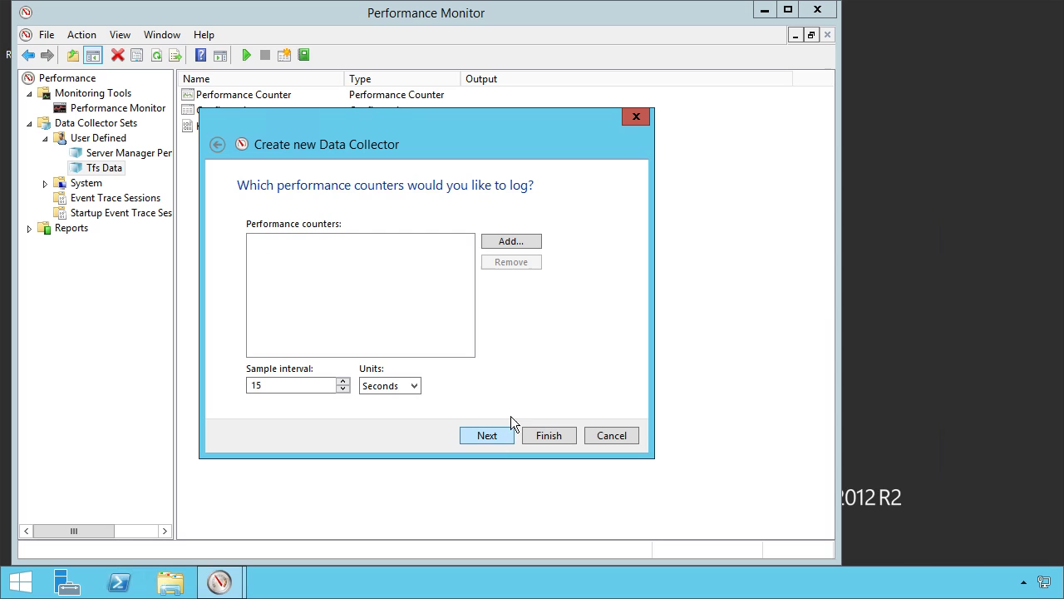
pyautogui.click(511, 243)
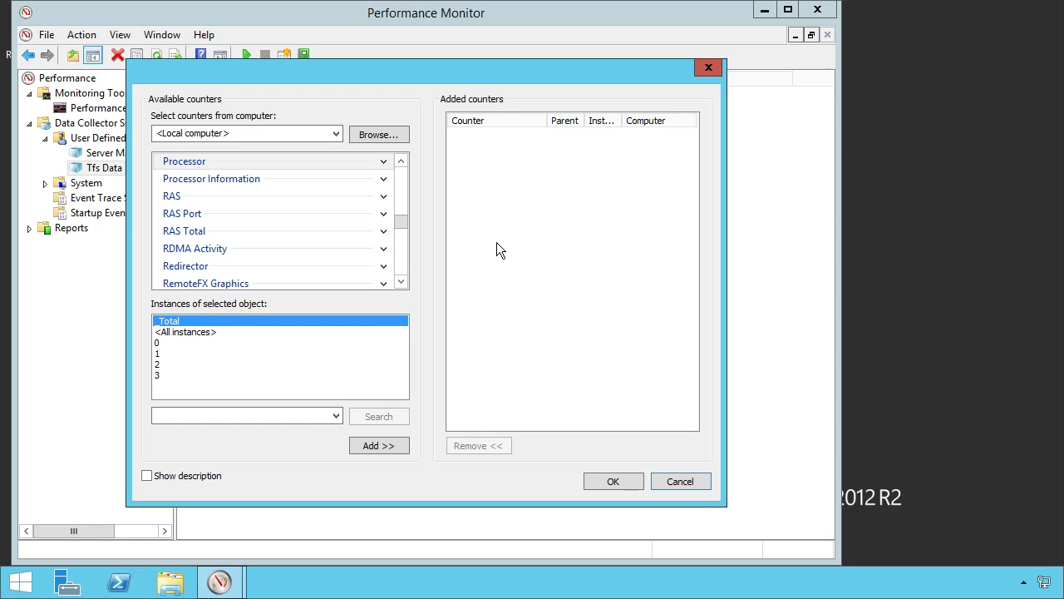
# Step: Examine the available counter categories, going through the TFS ones from TFS Chat Service to TFS Proxy Services
pyautogui.moveTo(406, 203); pyautogui.dragTo(404, 161)
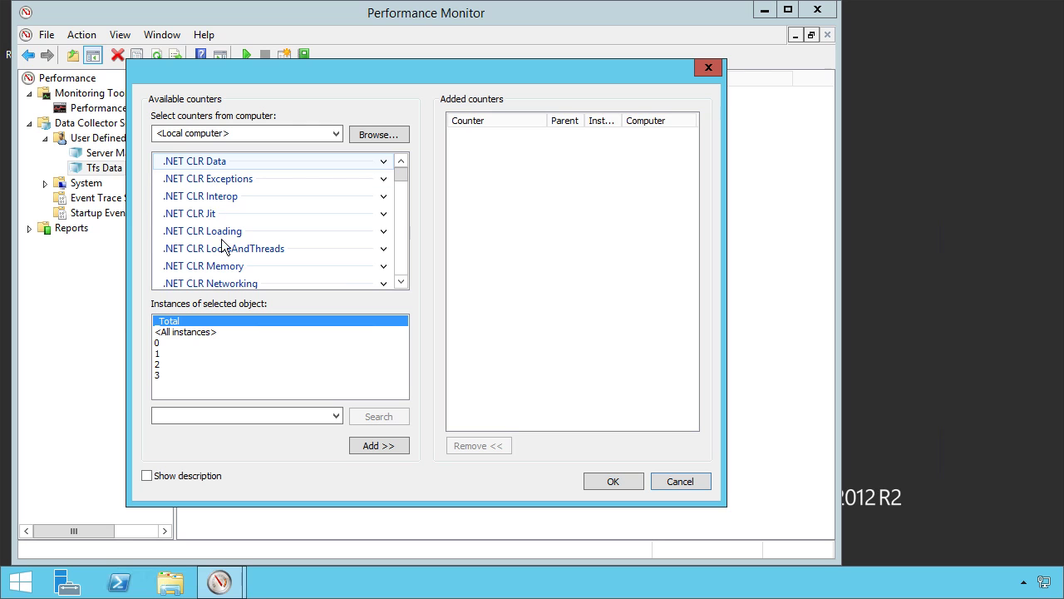
pyautogui.click(399, 191)
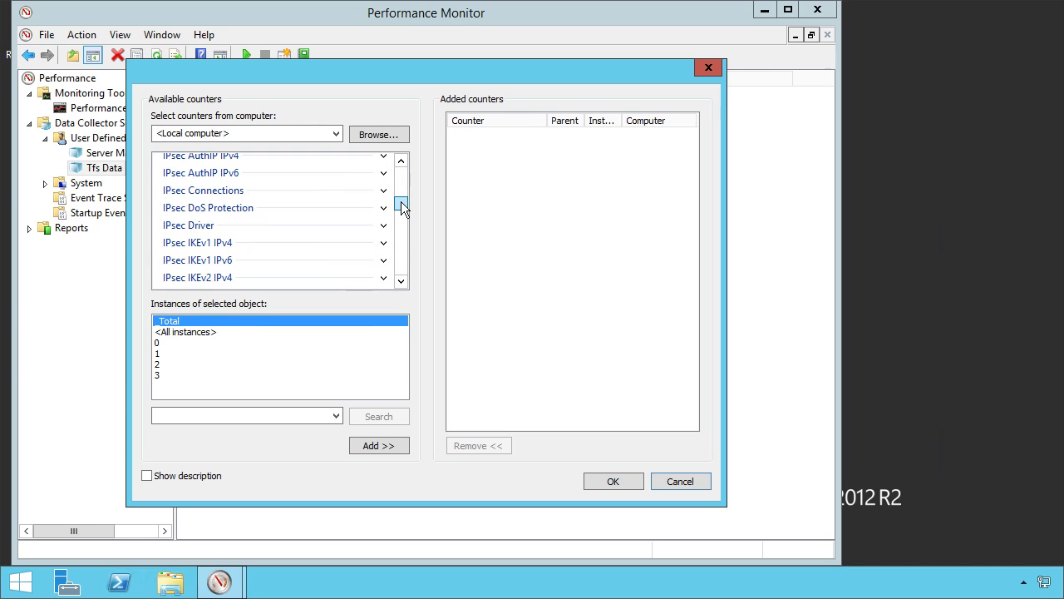
pyautogui.moveTo(401, 208); pyautogui.dragTo(402, 258)
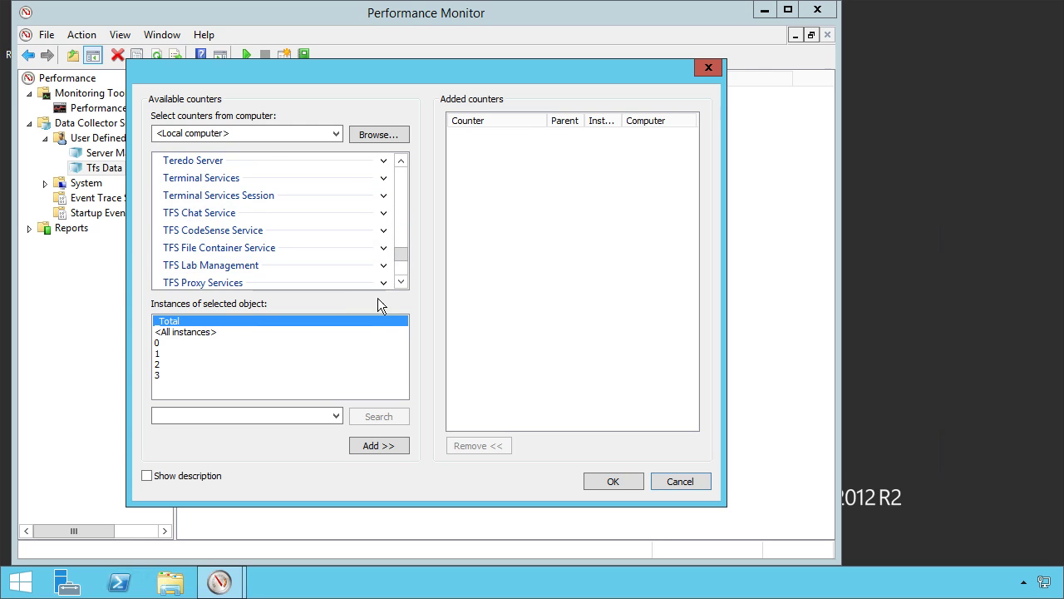
pyautogui.click(405, 280)
pyautogui.click(405, 280)
pyautogui.click(405, 281)
pyautogui.click(405, 280)
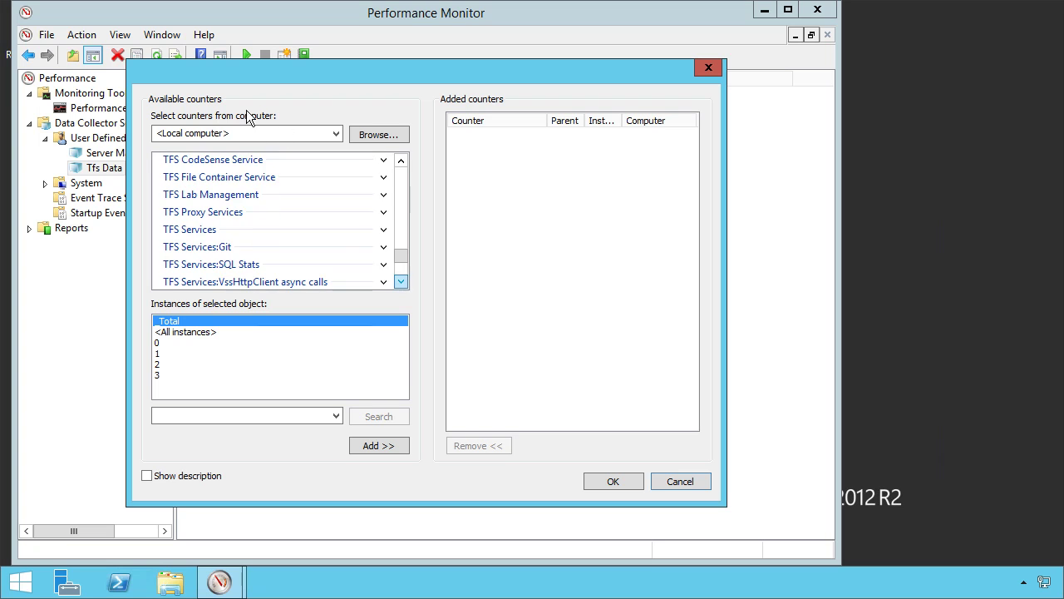
pyautogui.click(401, 160)
pyautogui.click(402, 161)
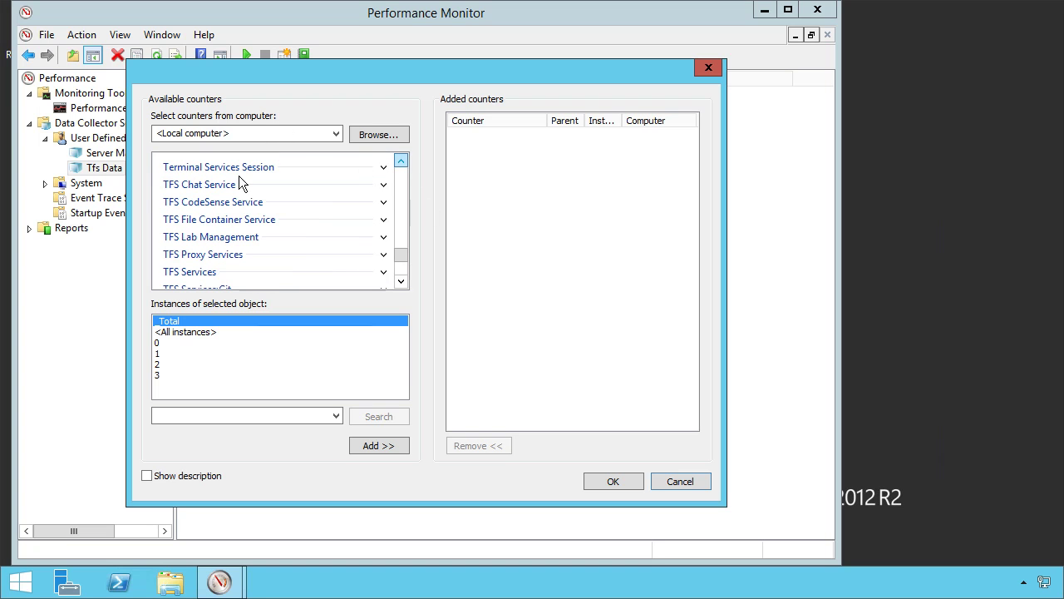
pyautogui.click(210, 184)
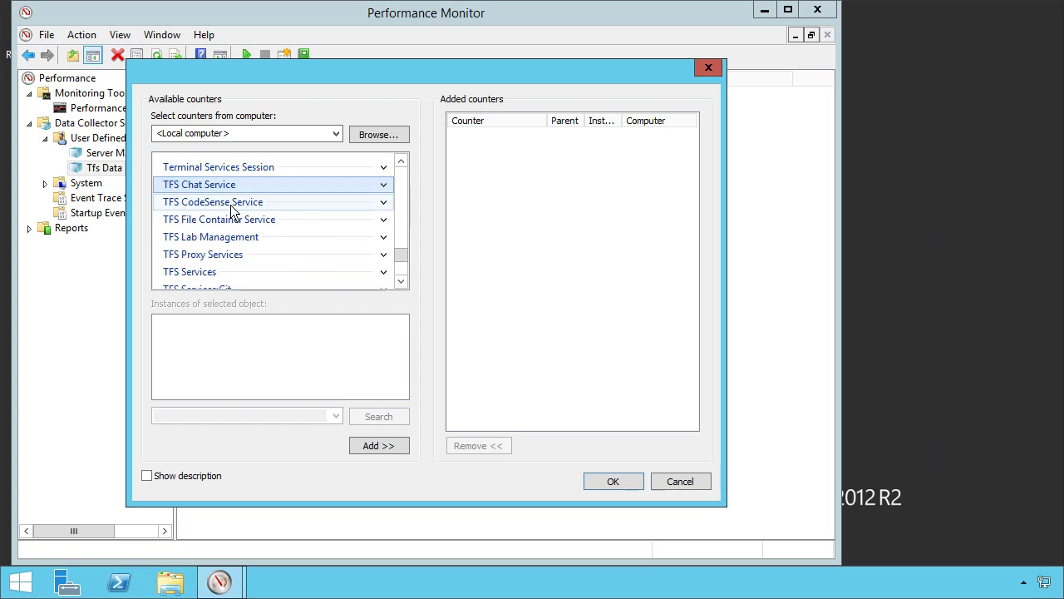
pyautogui.click(232, 210)
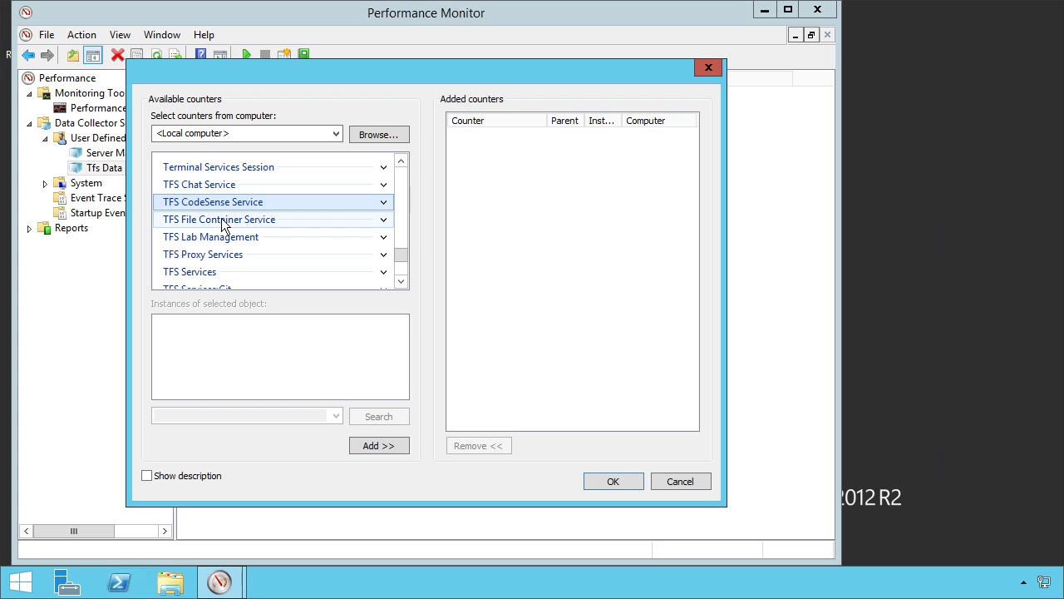
pyautogui.click(236, 224)
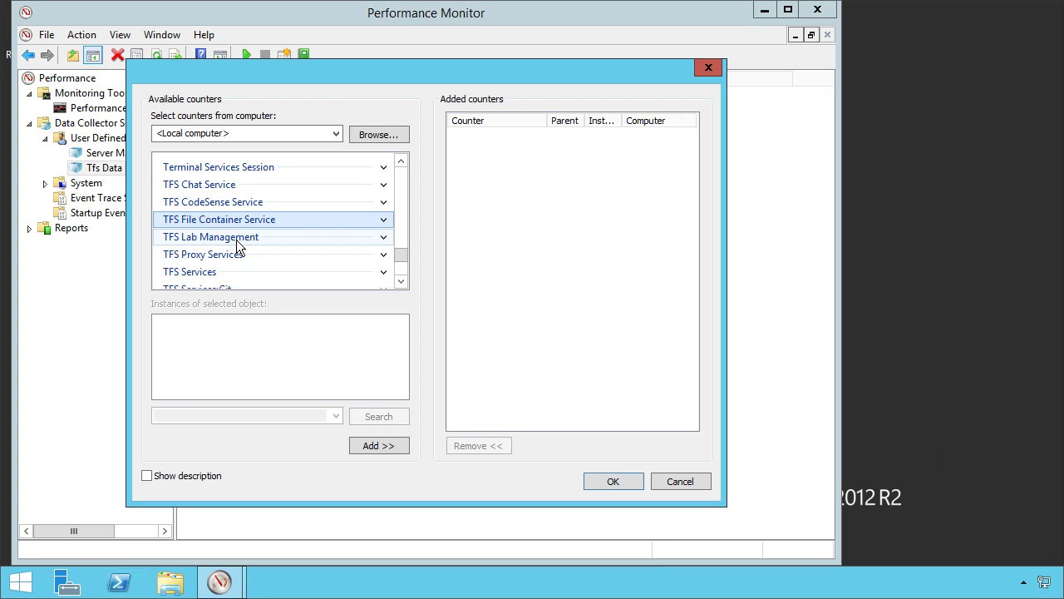
pyautogui.click(237, 241)
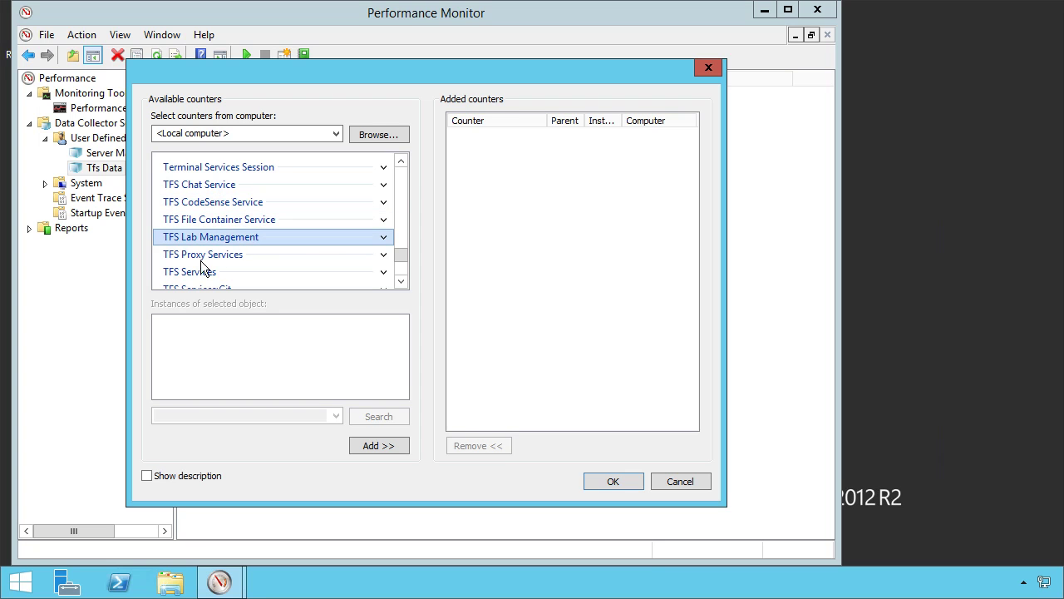
pyautogui.click(250, 261)
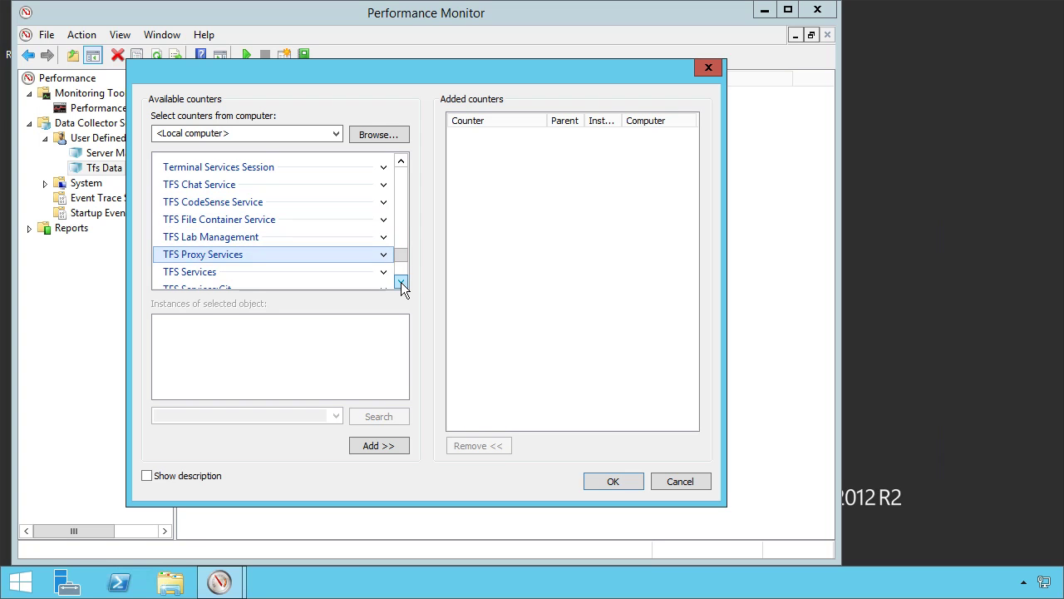
# Step: Expand the TFS Proxy Services category, go through its counters and add Total Cache Hits to the collector
pyautogui.click(401, 282)
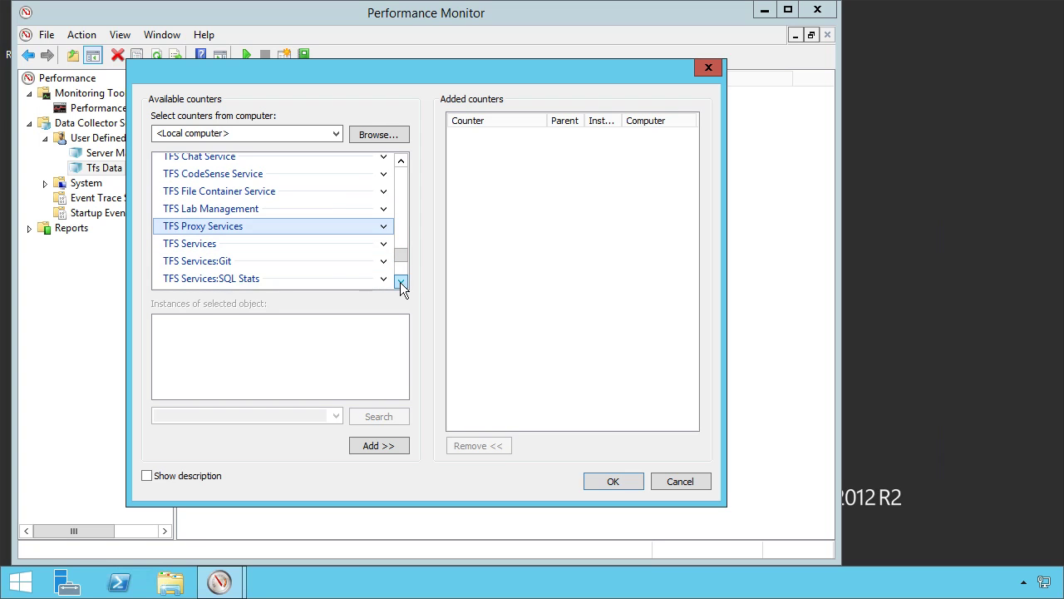
pyautogui.click(384, 215)
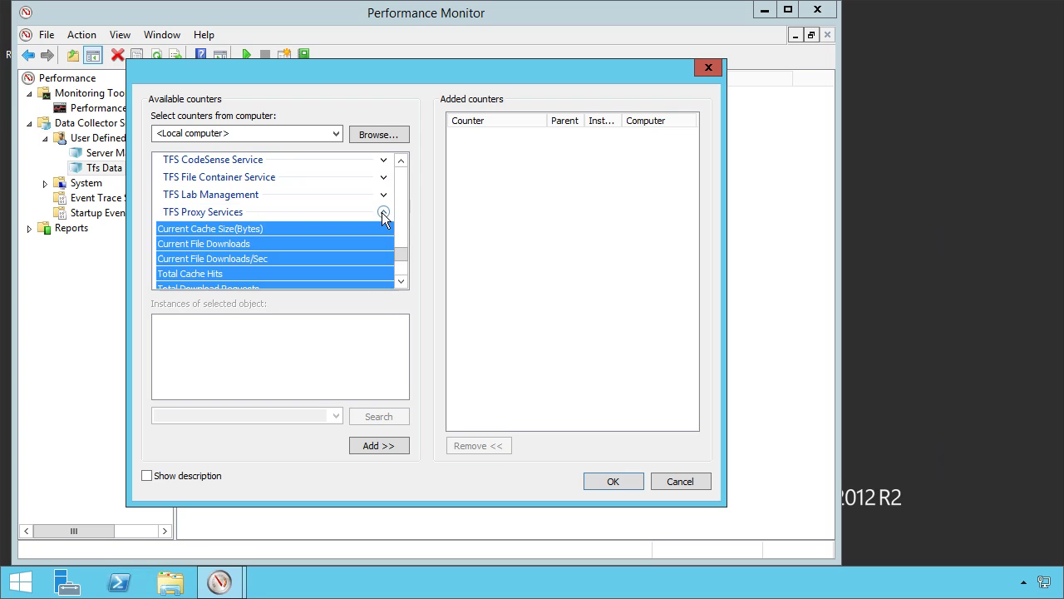
pyautogui.click(244, 234)
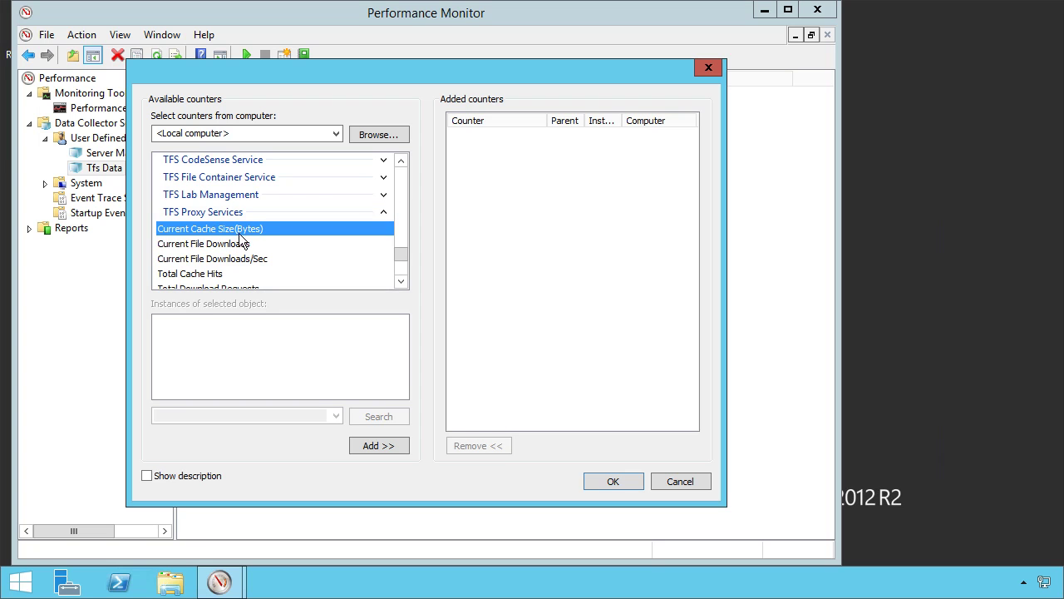
pyautogui.click(202, 245)
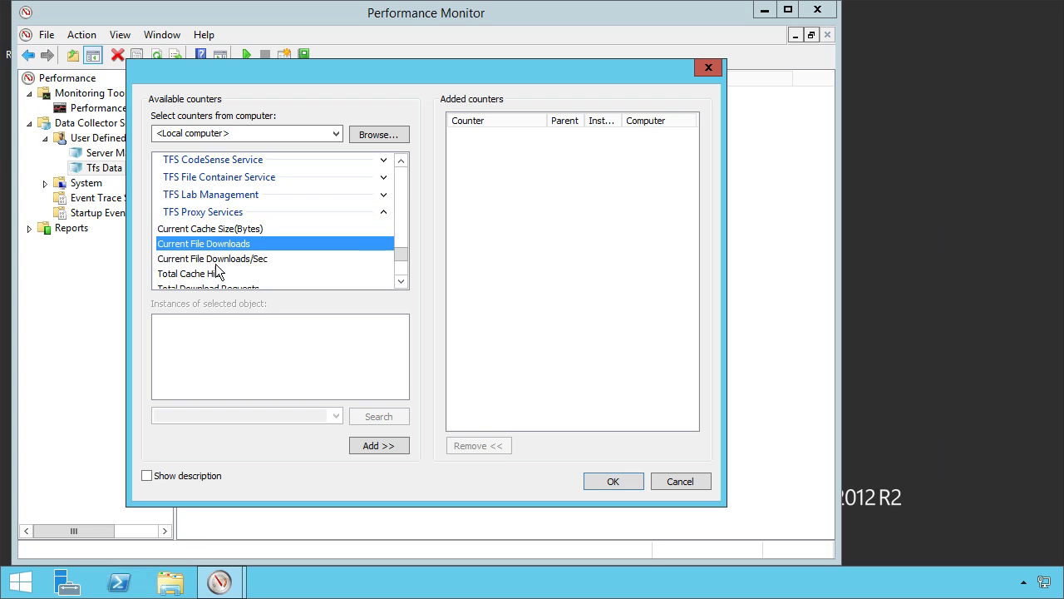
pyautogui.click(198, 264)
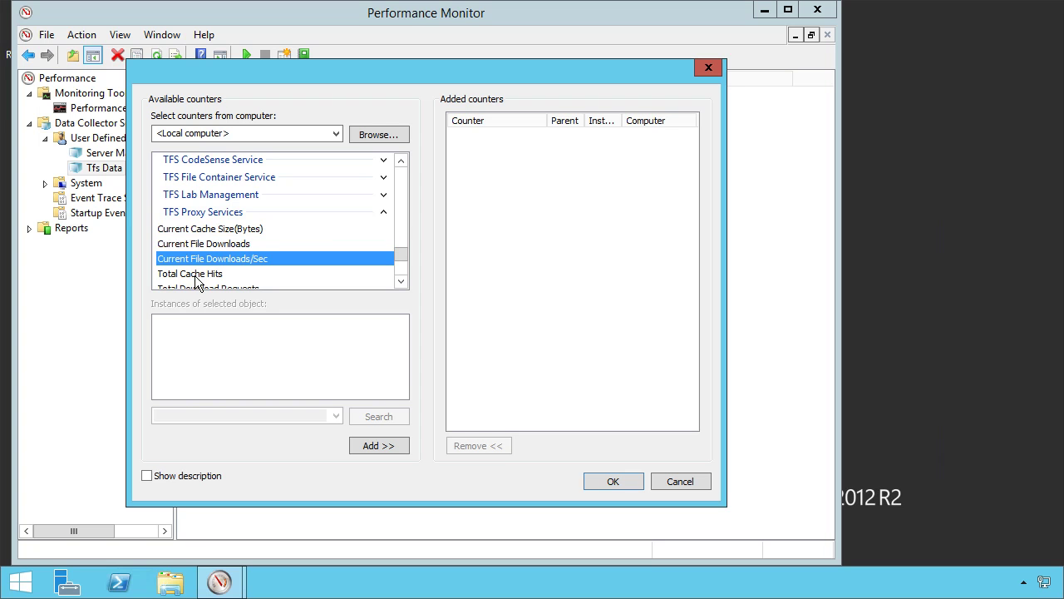
pyautogui.click(197, 272)
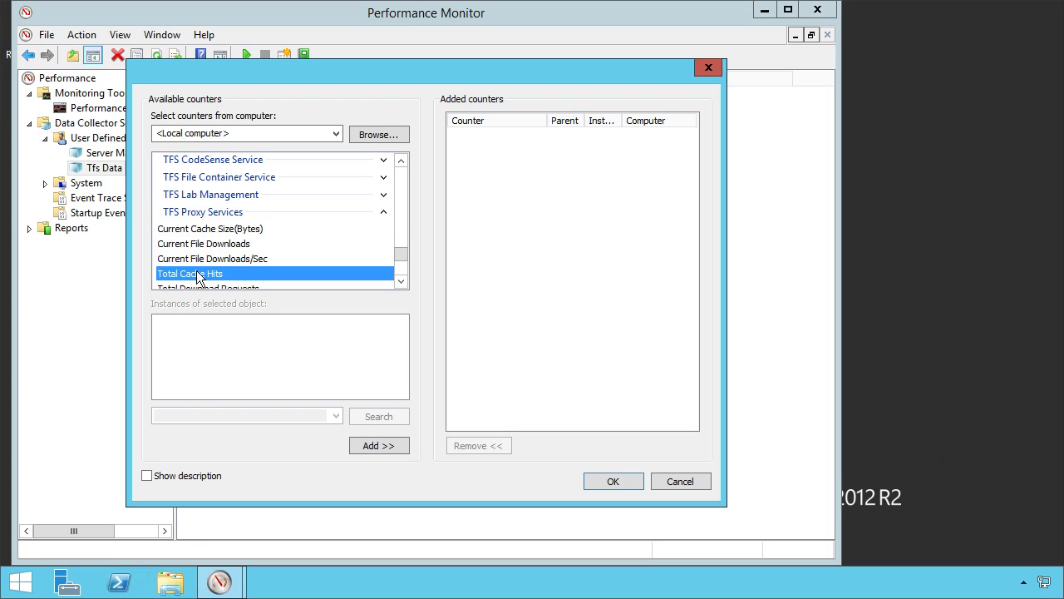
pyautogui.click(402, 281)
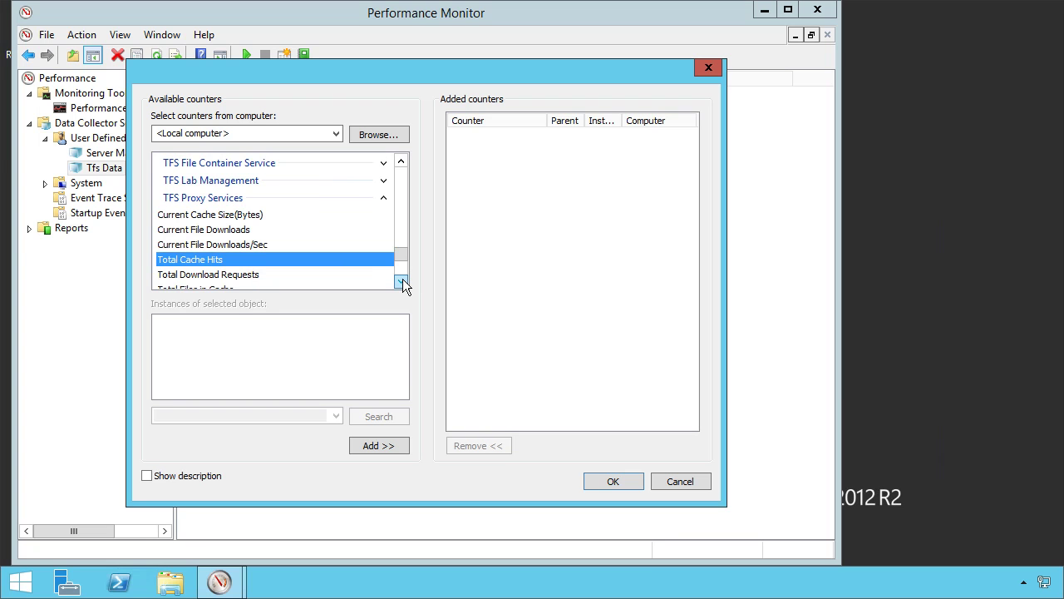
pyautogui.click(401, 281)
pyautogui.click(401, 281)
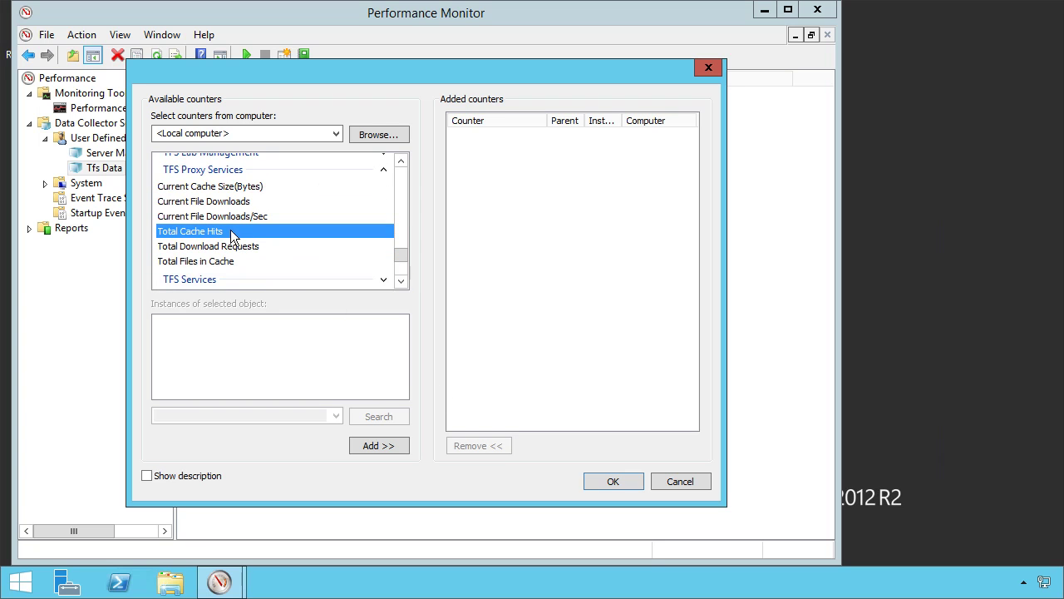
pyautogui.click(396, 447)
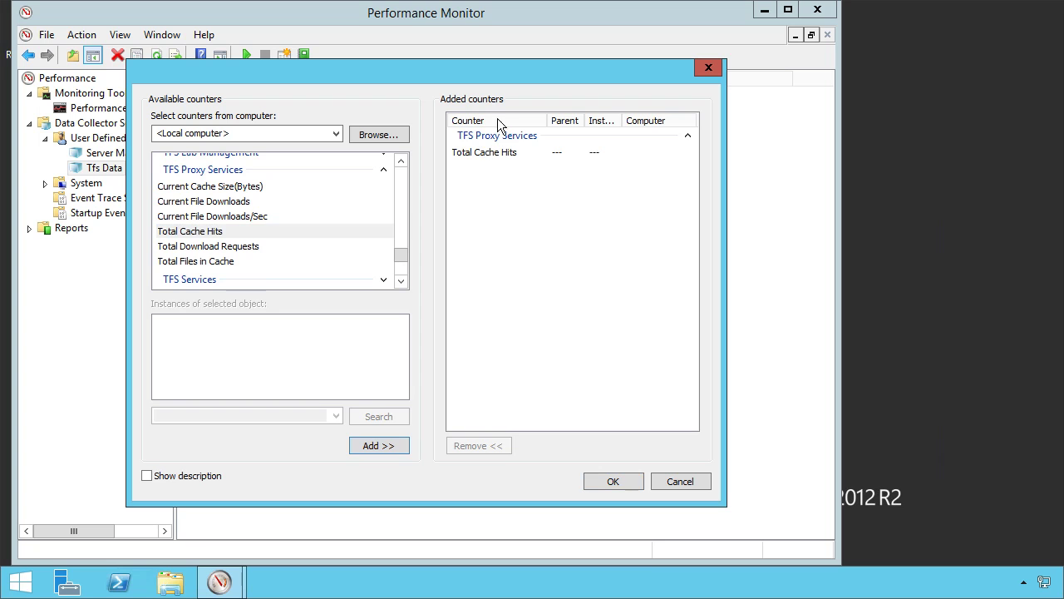
# Step: Add the Total Download Requests and Current Cache Size(Bytes) counters from TFS Proxy Services to the collector
pyautogui.click(210, 248)
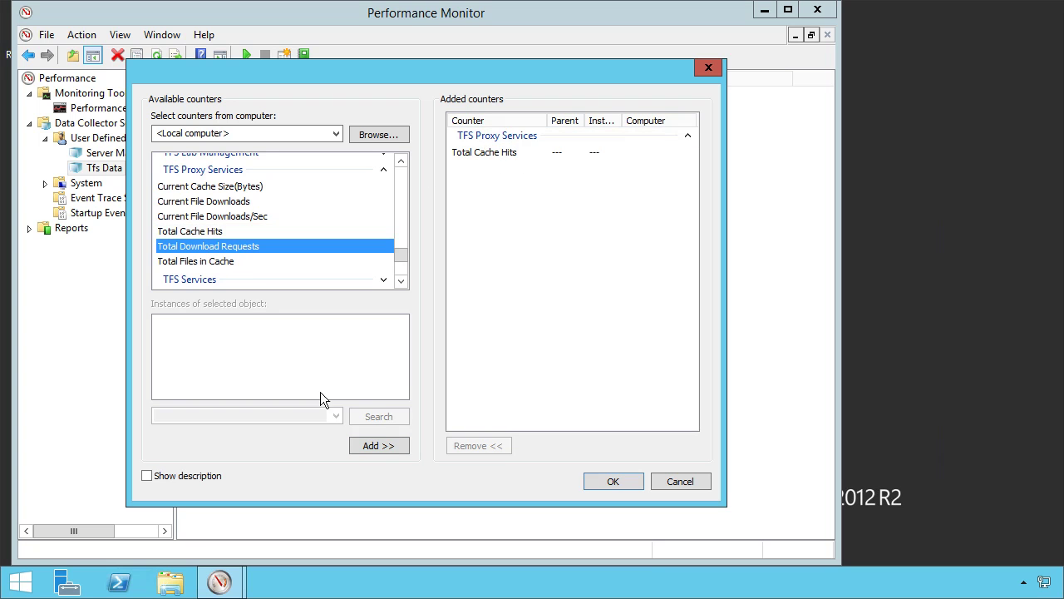
pyautogui.click(390, 447)
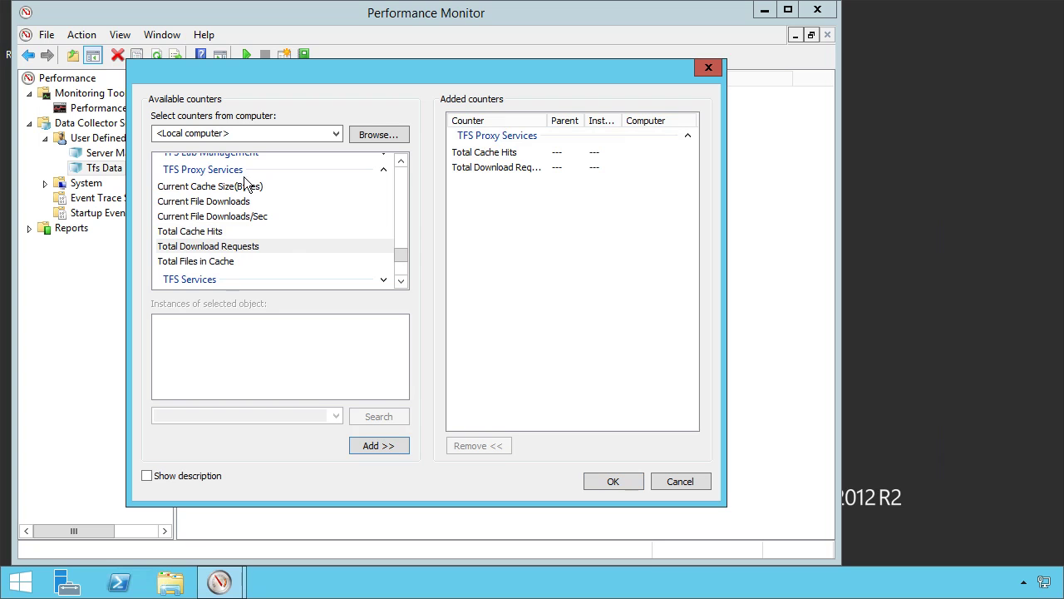
pyautogui.click(293, 188)
pyautogui.click(389, 446)
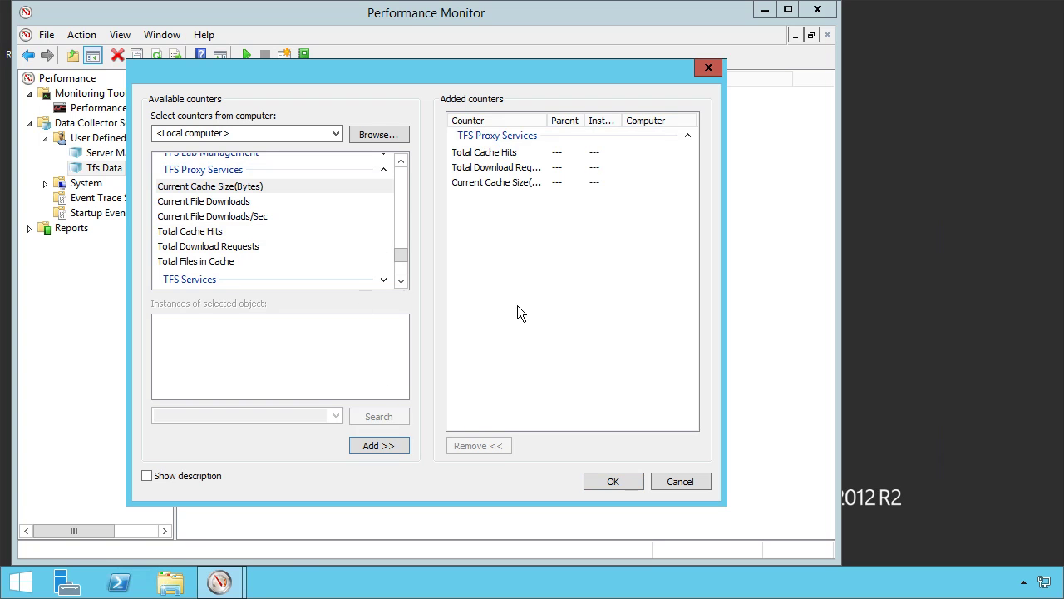
# Step: Expand the TFS Services category and go through its counters, from ACS Average response Time to Total Number of Throttling Events
pyautogui.click(402, 281)
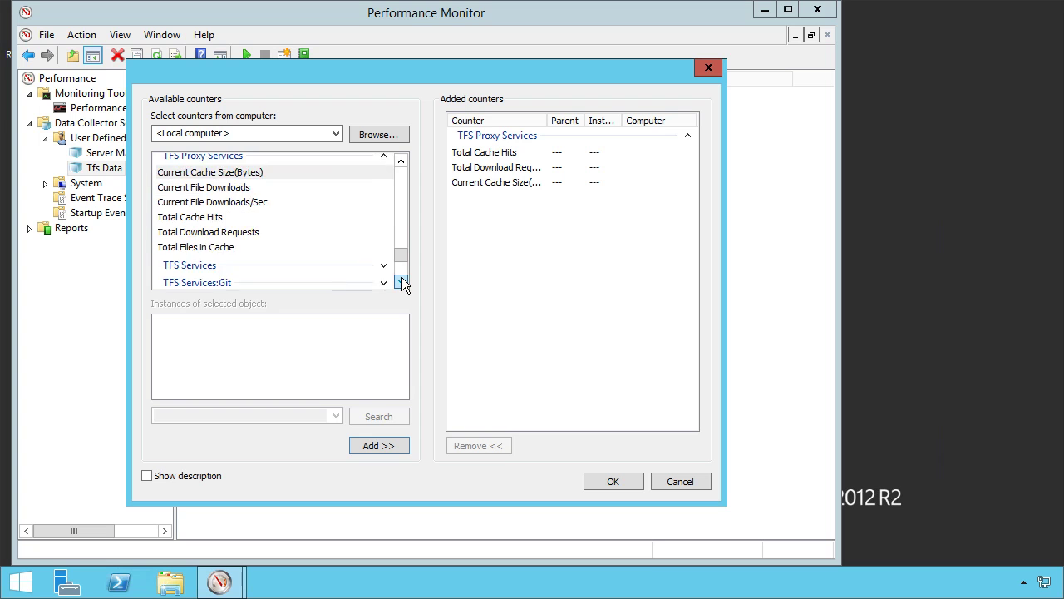
pyautogui.click(402, 281)
pyautogui.click(402, 281)
pyautogui.click(402, 281)
pyautogui.click(401, 282)
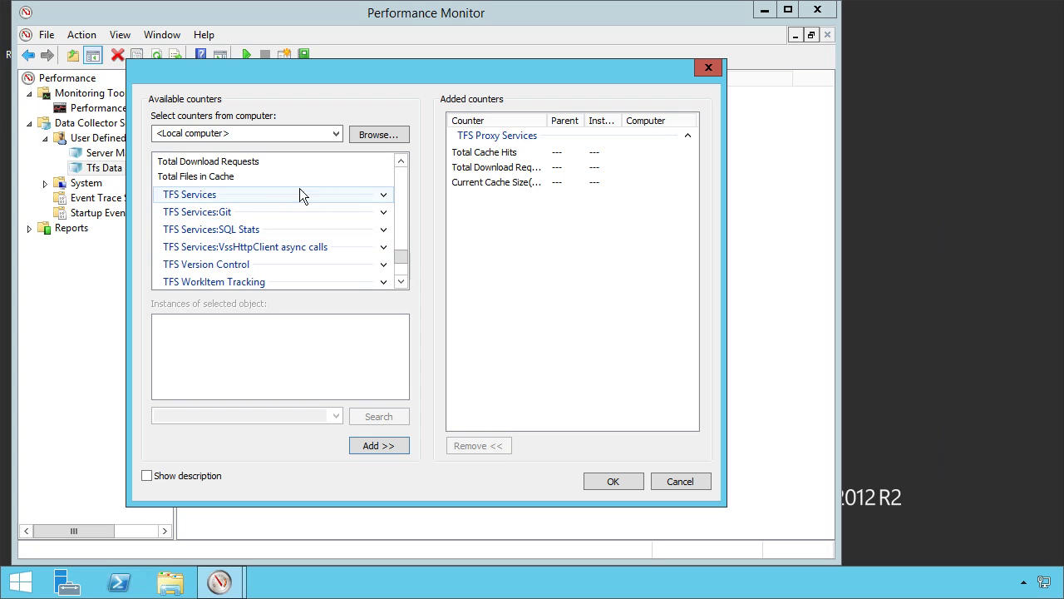
pyautogui.click(383, 195)
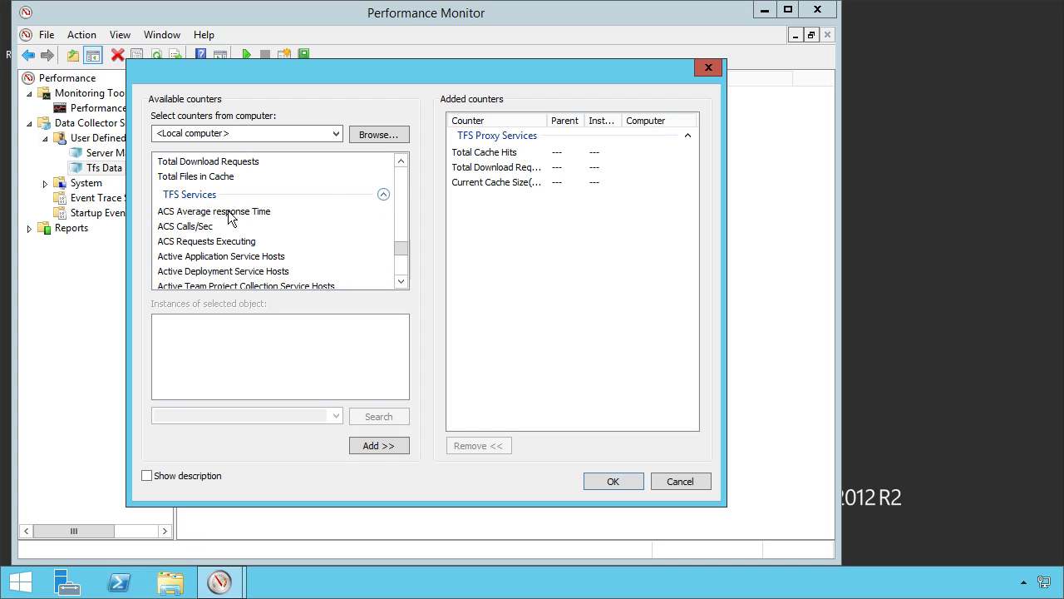
pyautogui.click(215, 212)
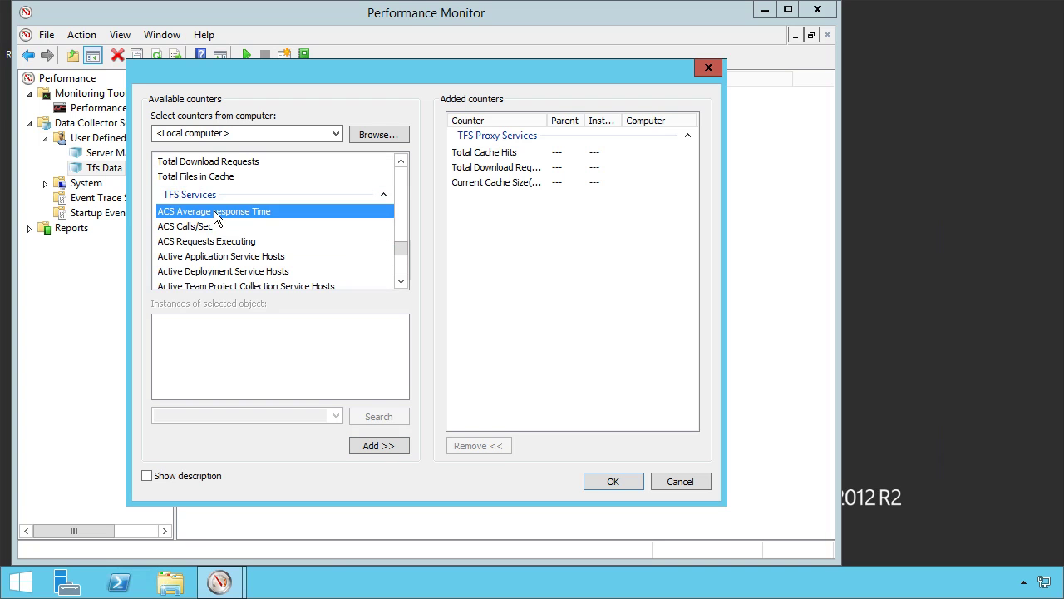
pyautogui.scroll(-2, 399, 280)
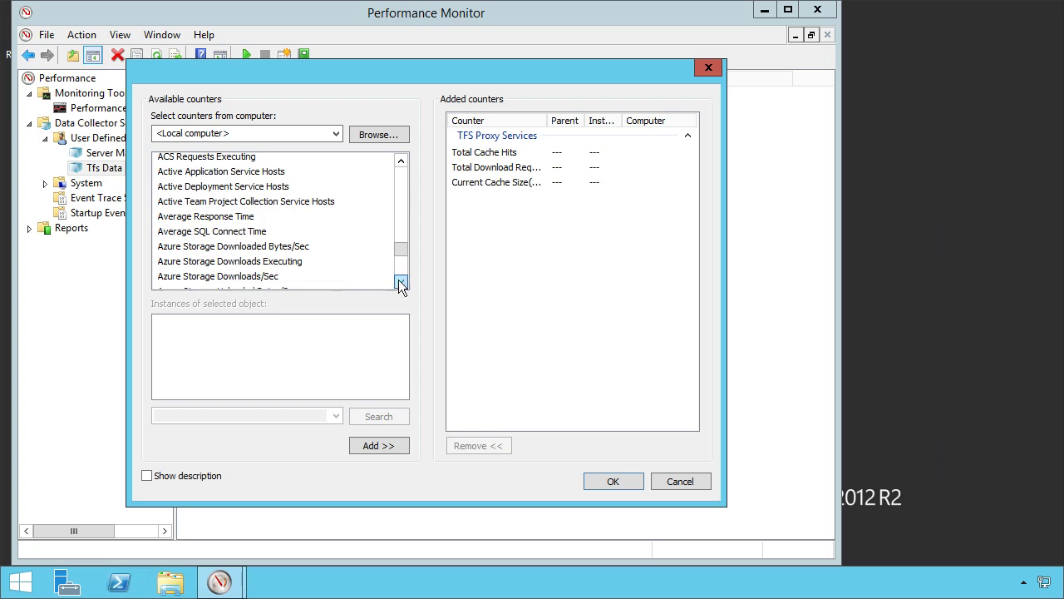
pyautogui.click(226, 218)
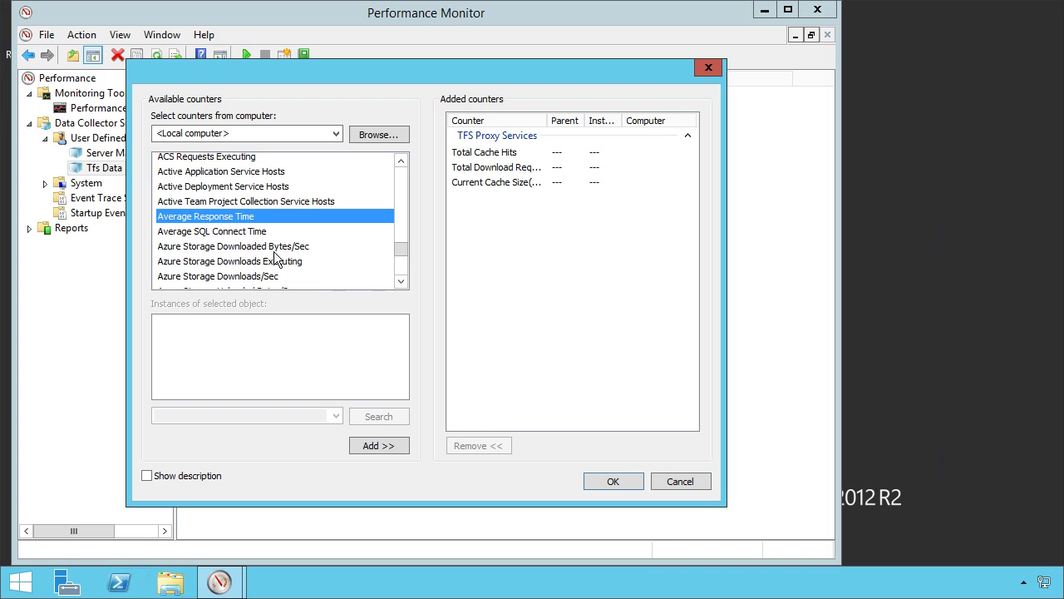
pyautogui.click(248, 249)
pyautogui.scroll(-3, 401, 282)
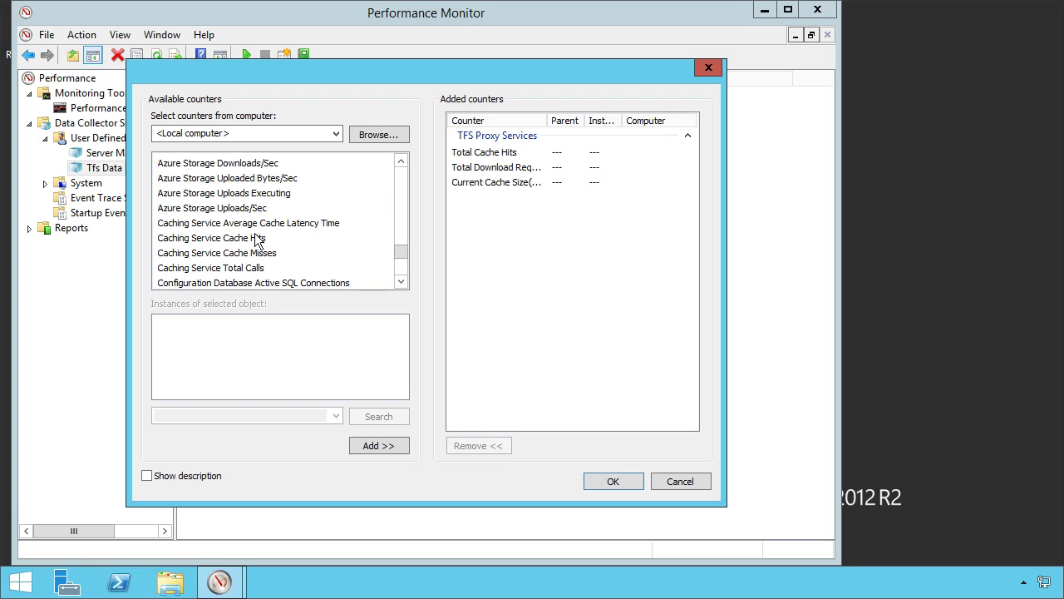
pyautogui.scroll(-3, 406, 283)
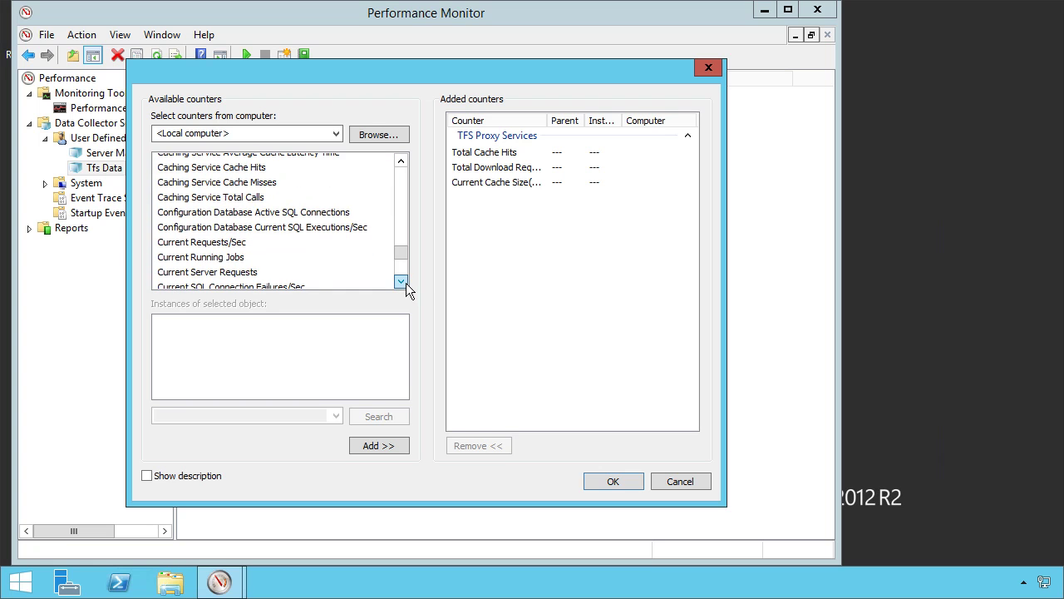
pyautogui.click(400, 282)
pyautogui.click(401, 282)
pyautogui.click(401, 282)
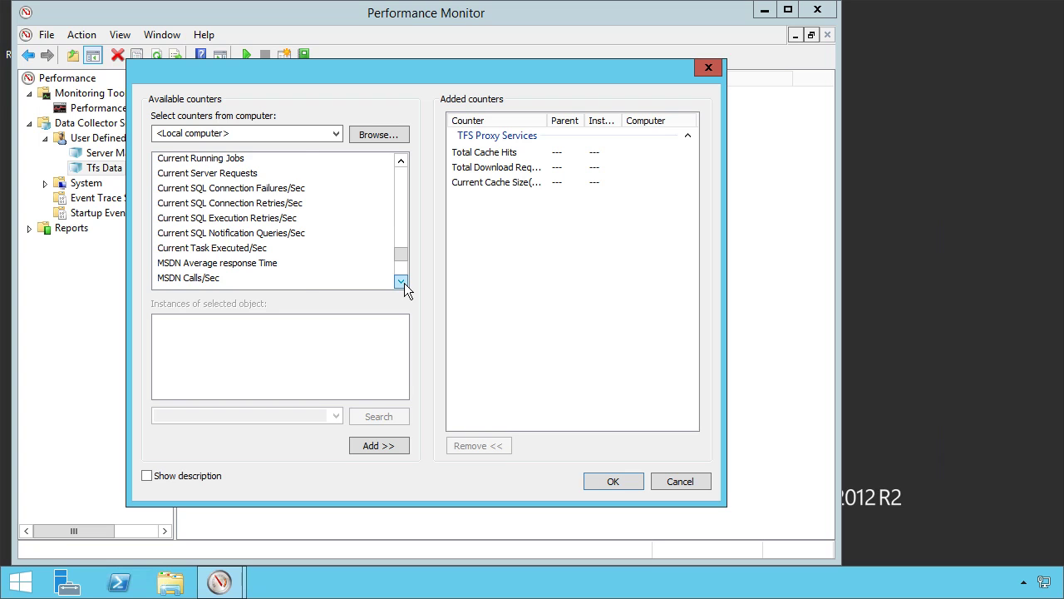
pyautogui.click(400, 282)
pyautogui.click(400, 282)
pyautogui.click(401, 282)
pyautogui.click(401, 281)
pyautogui.click(401, 282)
pyautogui.click(401, 282)
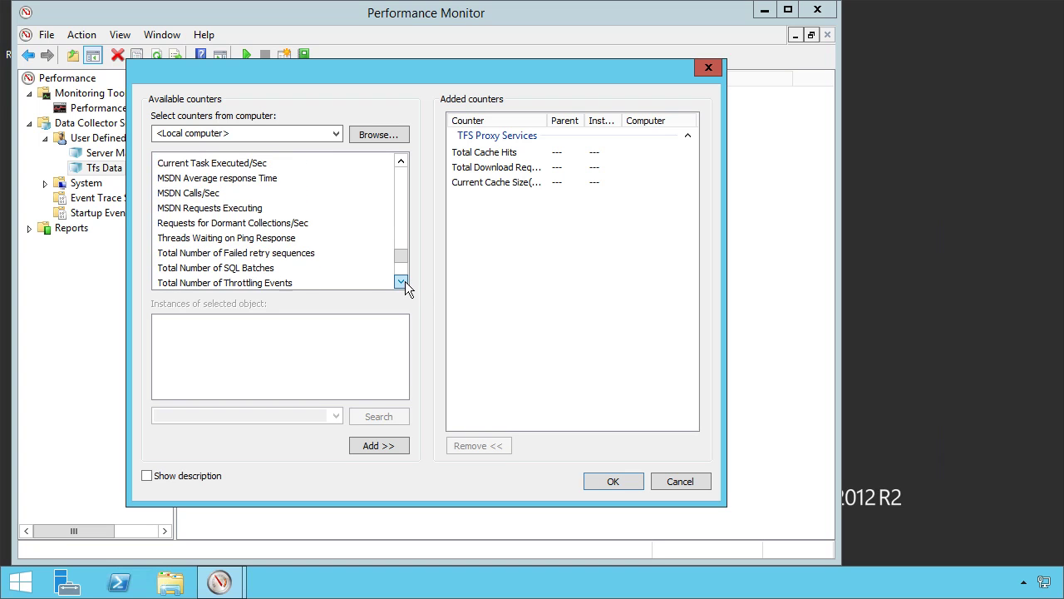
pyautogui.click(401, 282)
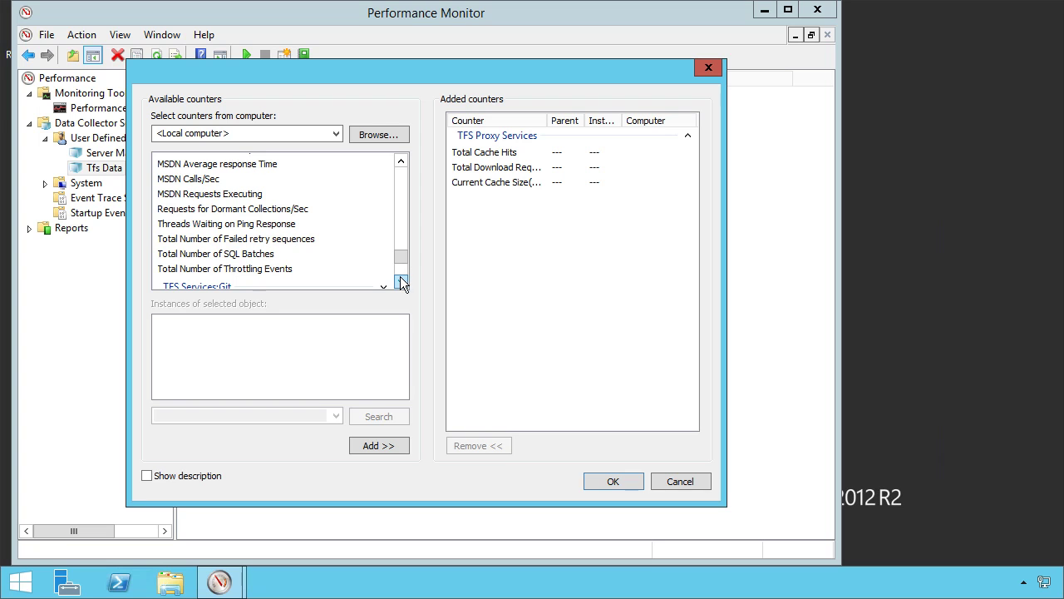
# Step: Expand the TFS Services:Git category and examine its counters for clones, fetches, pushes, Git jobs and Git repos
pyautogui.scroll(-1, 400, 282)
pyautogui.scroll(-1, 400, 281)
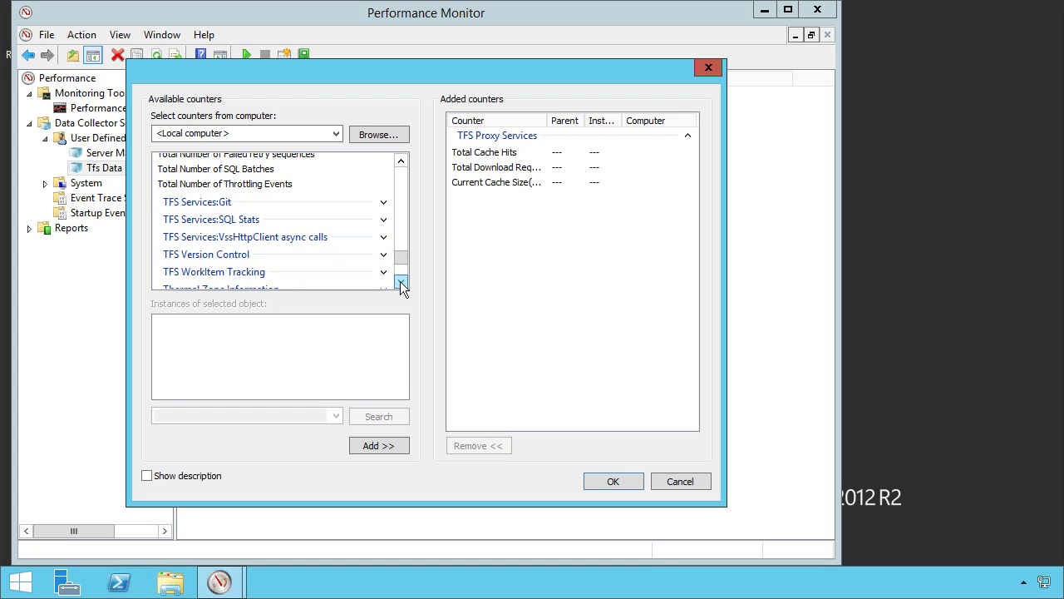
pyautogui.click(383, 203)
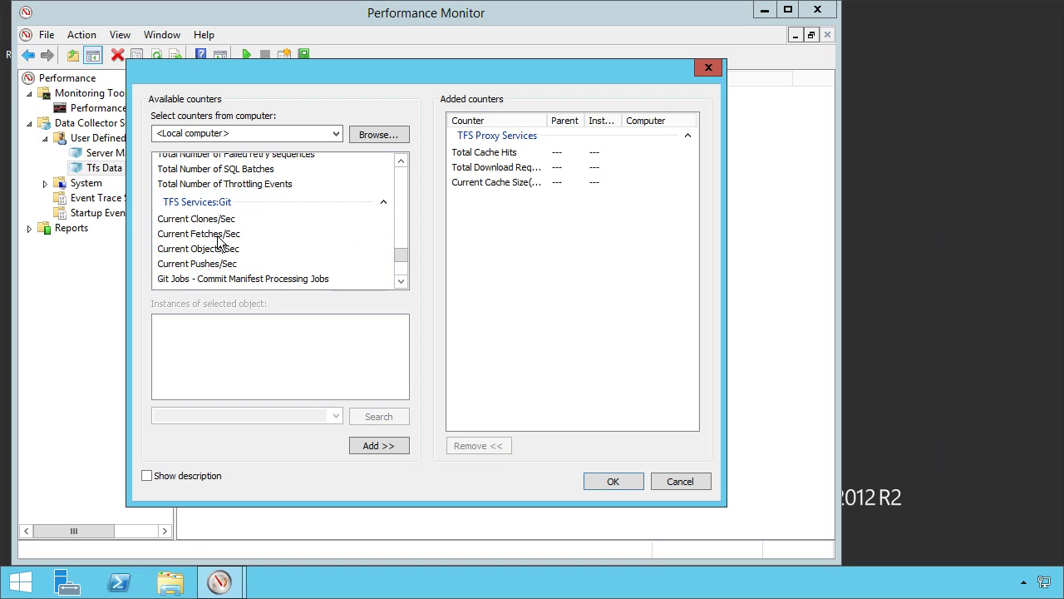
pyautogui.click(401, 281)
pyautogui.click(402, 281)
pyautogui.click(402, 281)
pyautogui.click(402, 281)
pyautogui.click(402, 282)
pyautogui.click(401, 281)
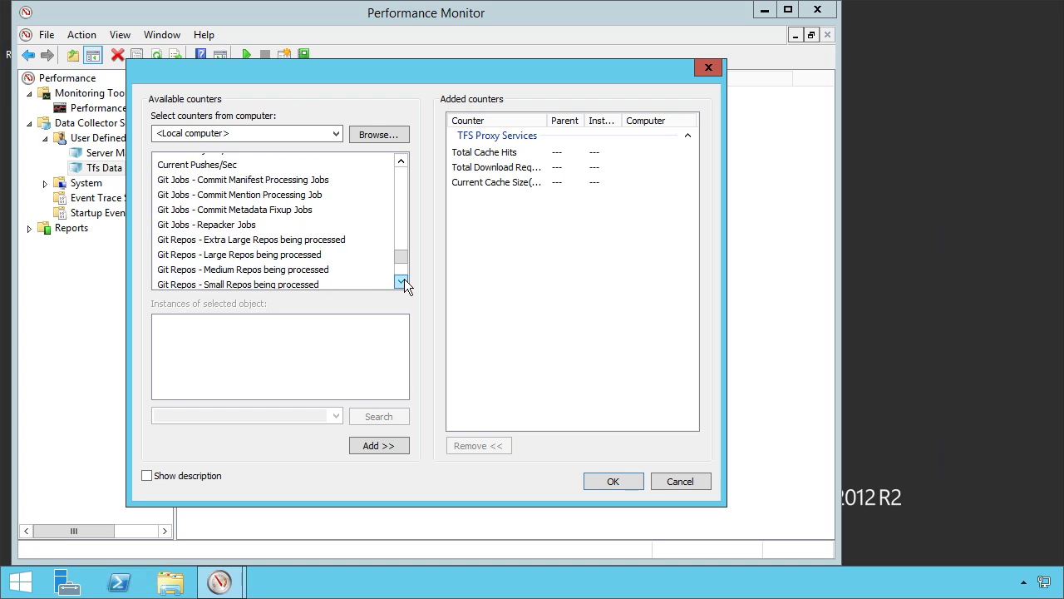
pyautogui.click(401, 281)
pyautogui.click(402, 281)
pyautogui.click(402, 281)
pyautogui.click(402, 281)
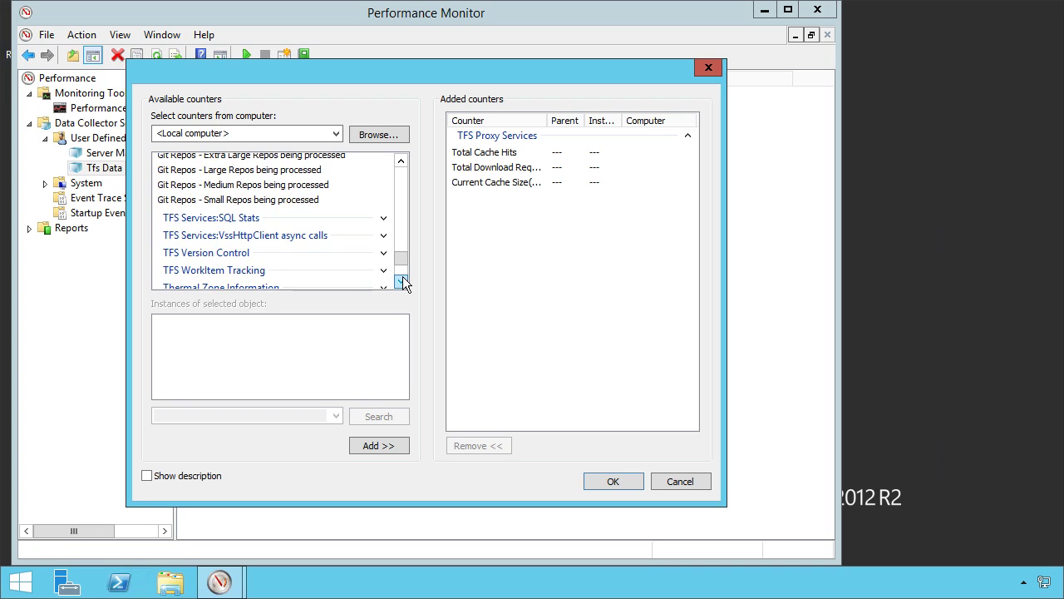
# Step: Expand the TFS Services:SQL Stats and TFS Version Control categories and go through their counters
pyautogui.click(402, 279)
pyautogui.click(390, 206)
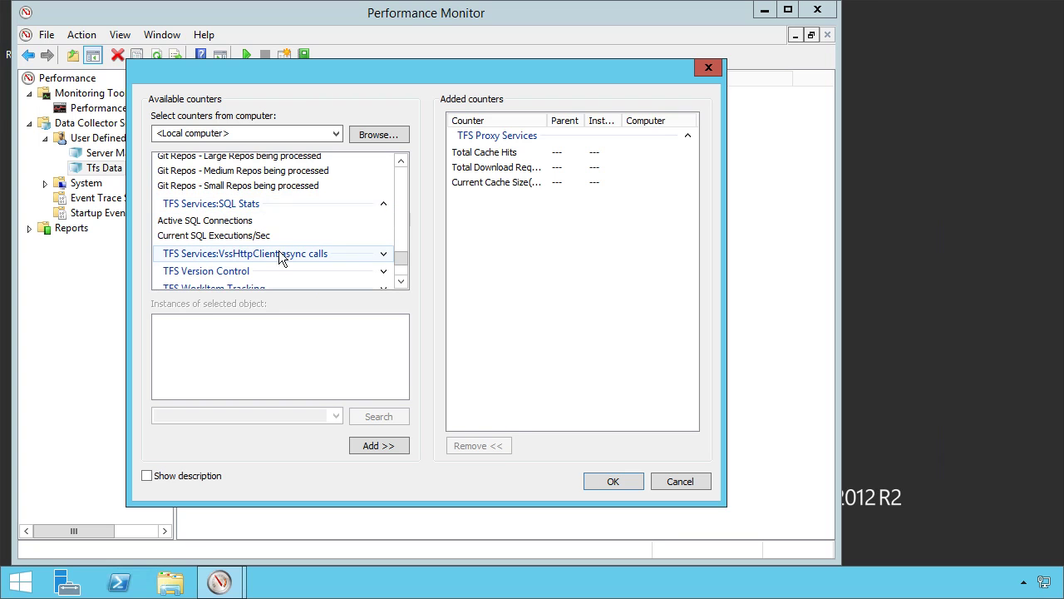
pyautogui.click(370, 272)
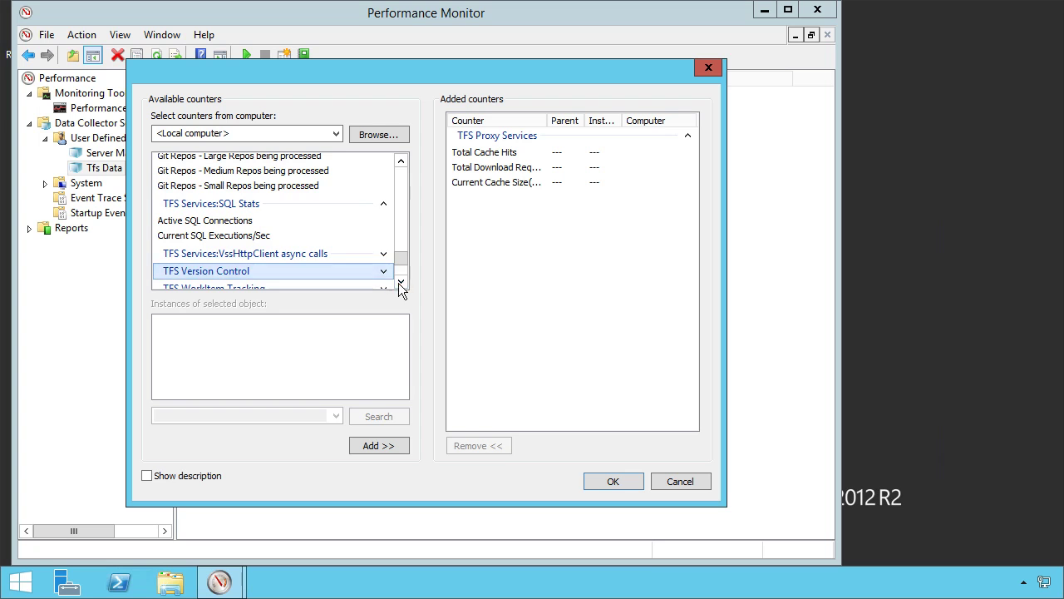
pyautogui.click(400, 281)
pyautogui.click(400, 281)
pyautogui.click(382, 242)
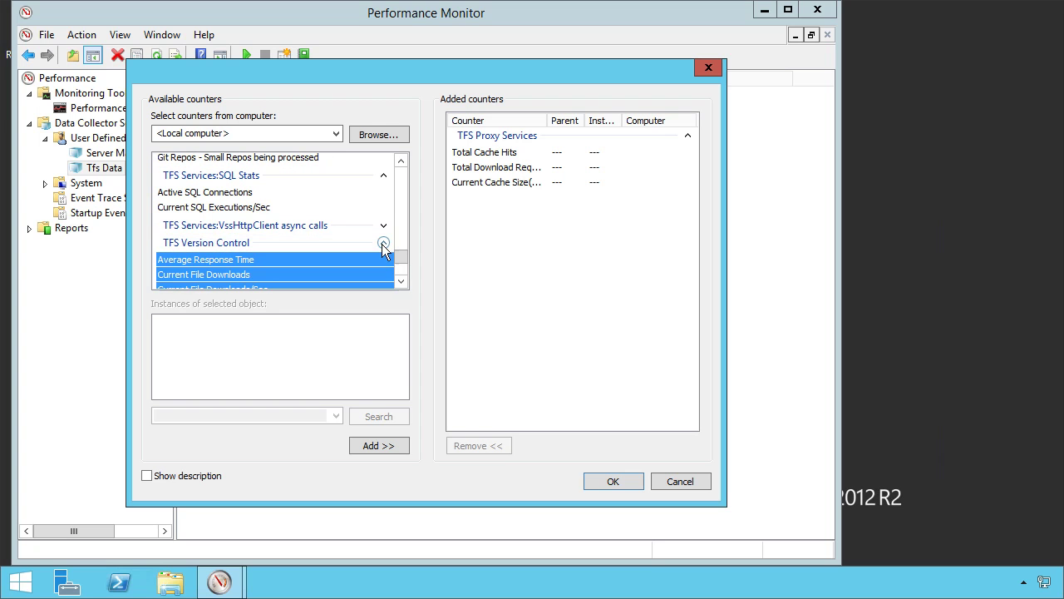
pyautogui.click(401, 280)
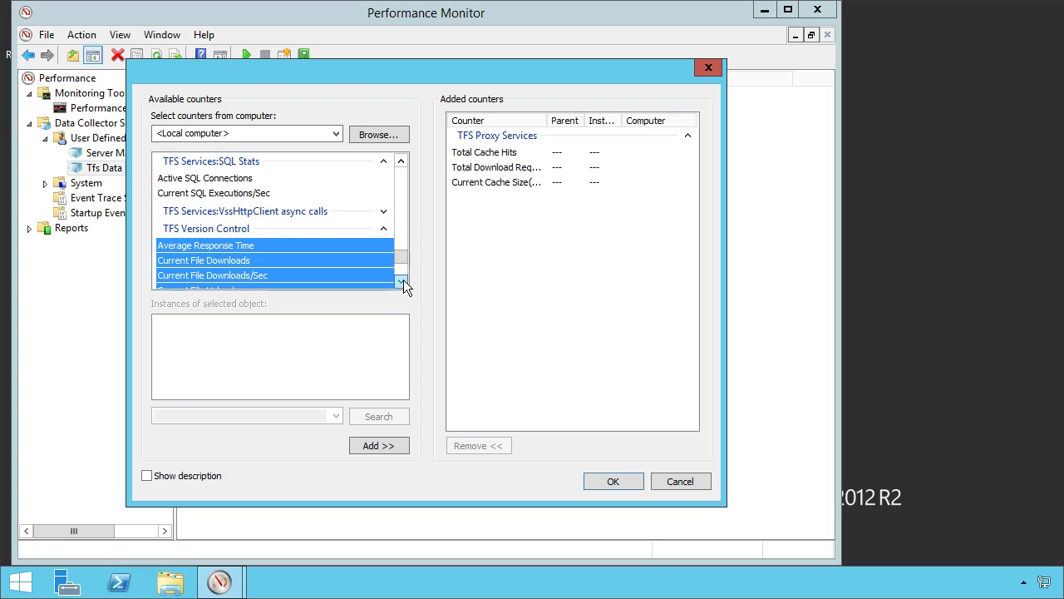
pyautogui.click(402, 280)
pyautogui.click(401, 280)
pyautogui.click(402, 281)
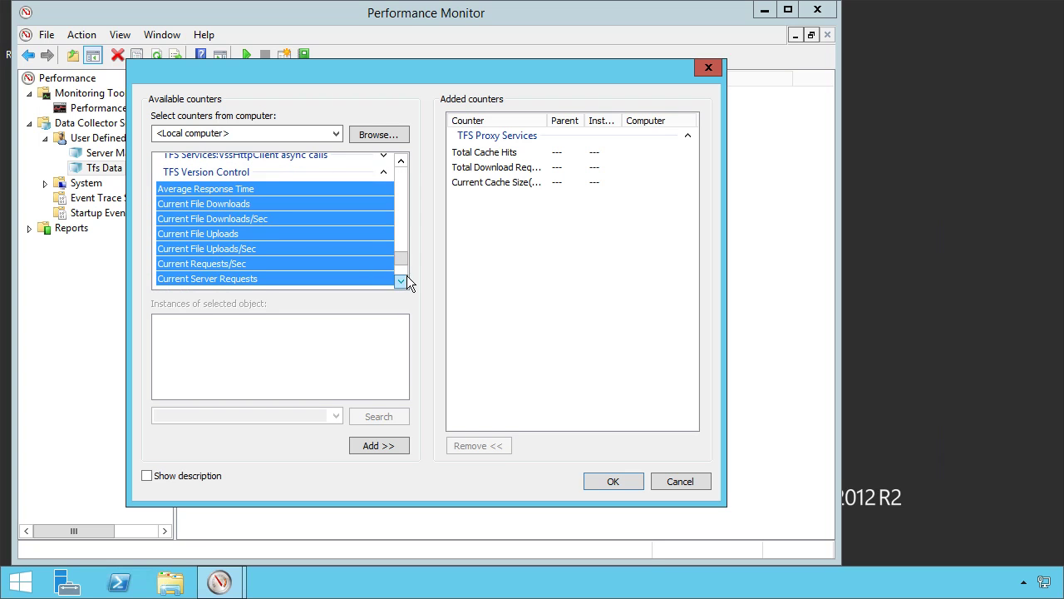
pyautogui.click(402, 281)
pyautogui.click(402, 281)
pyautogui.click(402, 282)
pyautogui.click(402, 282)
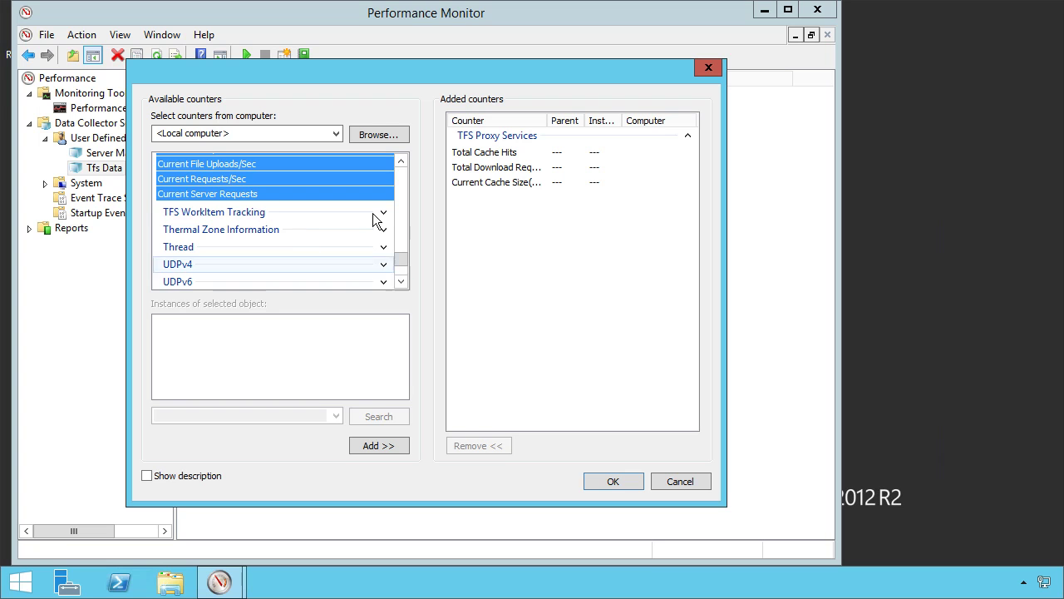
# Step: Expand the TFS WorkItem Tracking category, go through its counters and add Active GetWorkitem Requests to the collector
pyautogui.click(382, 213)
pyautogui.click(400, 280)
pyautogui.click(400, 280)
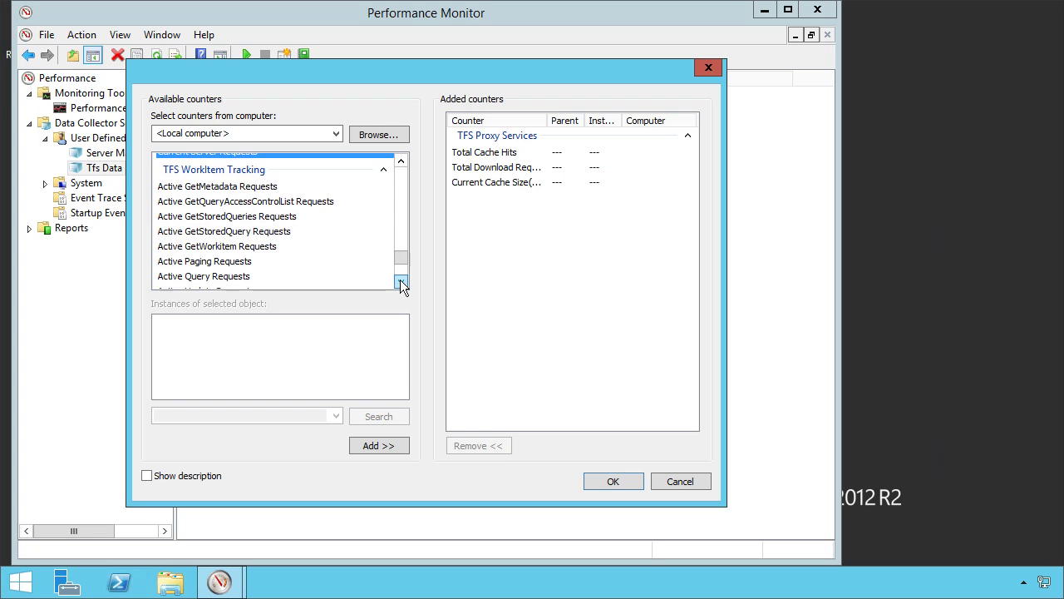
pyautogui.click(400, 280)
pyautogui.click(401, 280)
pyautogui.click(402, 280)
pyautogui.click(403, 280)
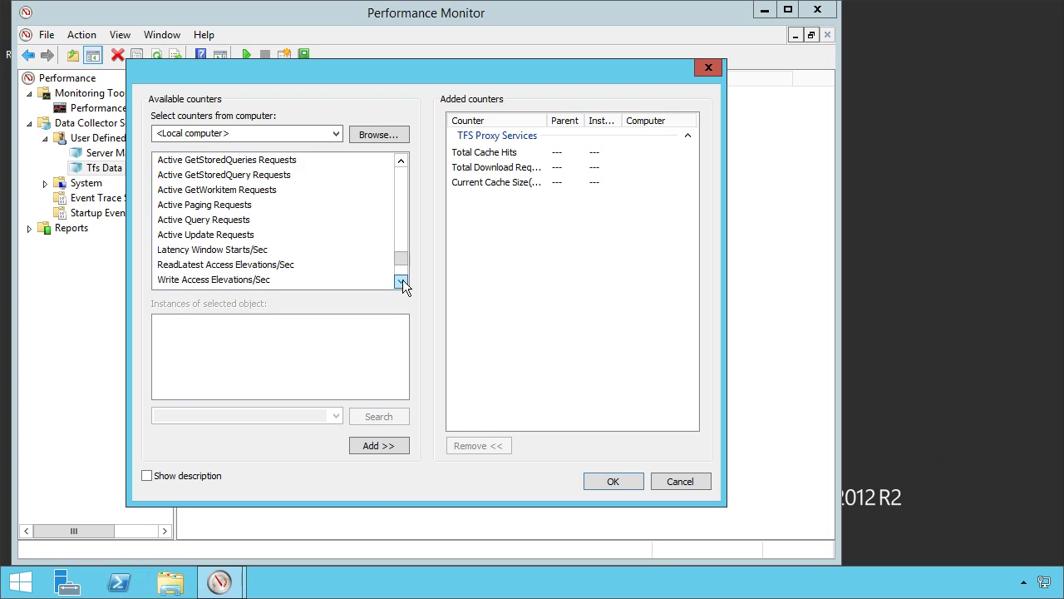
pyautogui.click(402, 280)
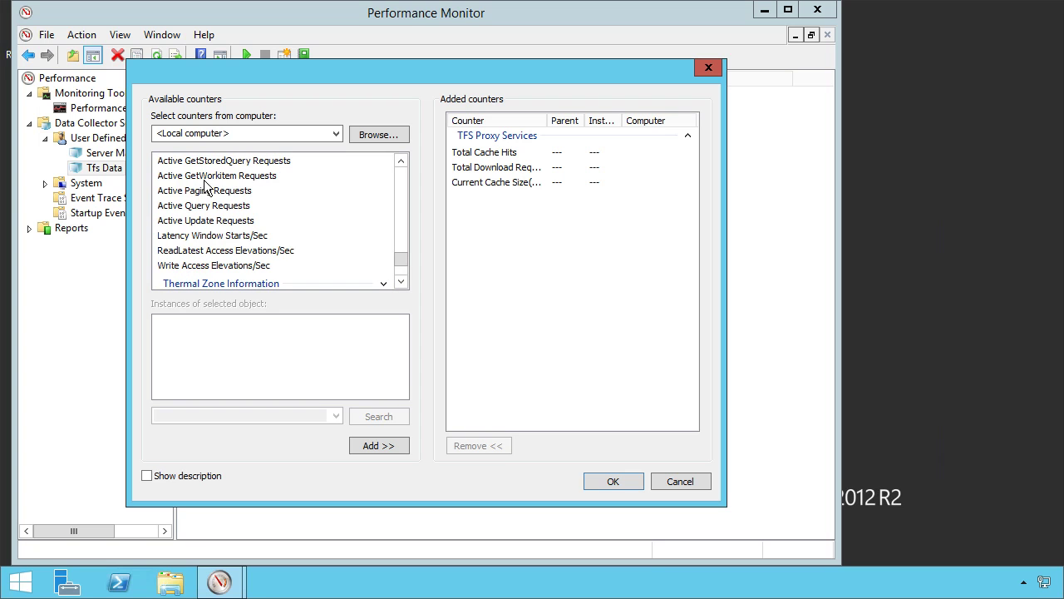
pyautogui.click(208, 177)
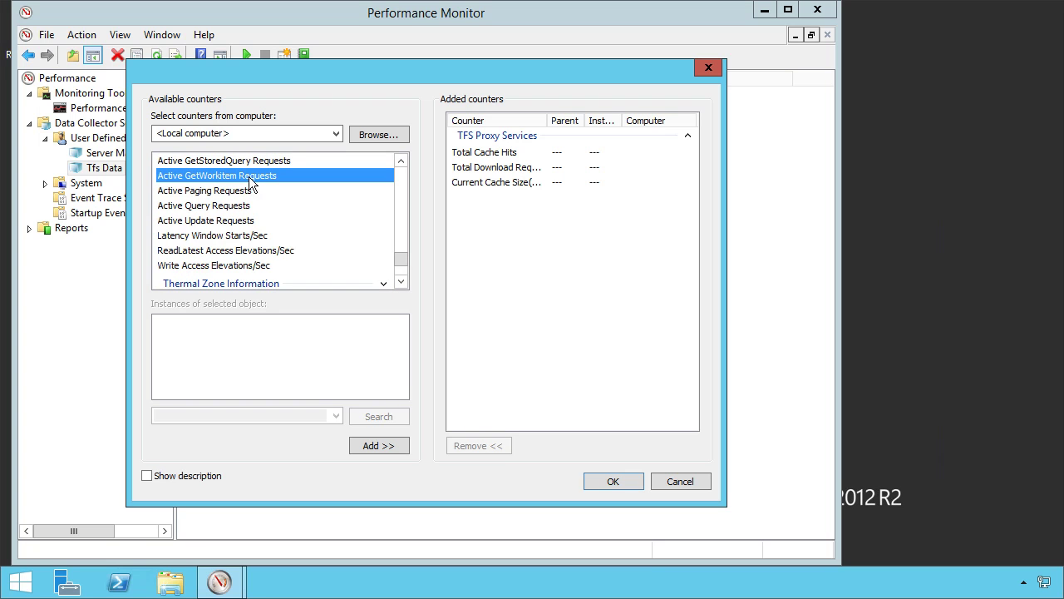
pyautogui.click(394, 446)
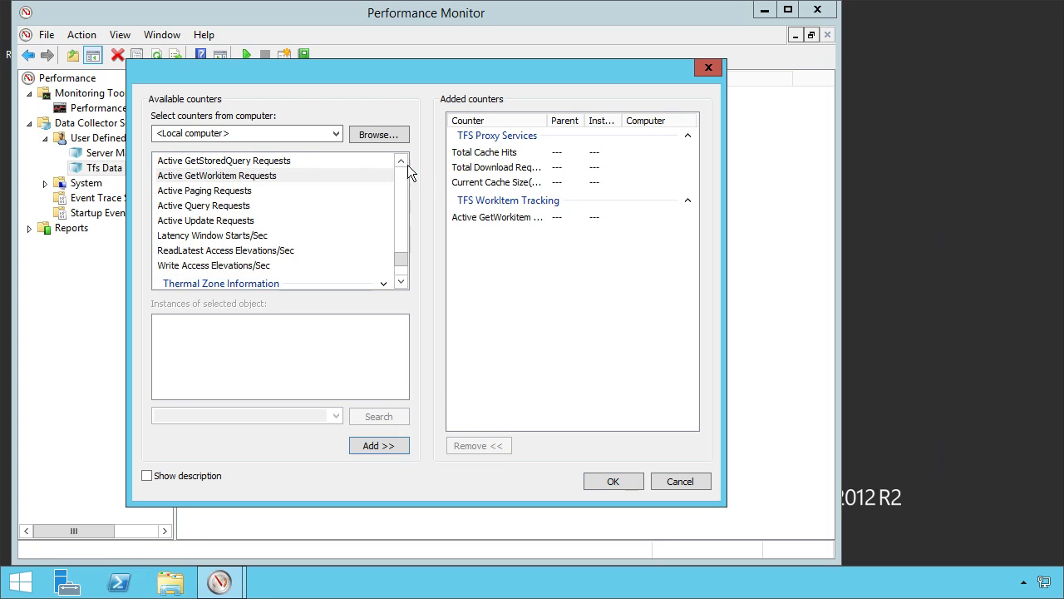
# Step: Add the Active GetMetadata Requests counter from TFS WorkItem Tracking and accept the counter selection
pyautogui.click(400, 163)
pyautogui.click(400, 162)
pyautogui.click(400, 162)
pyautogui.click(400, 162)
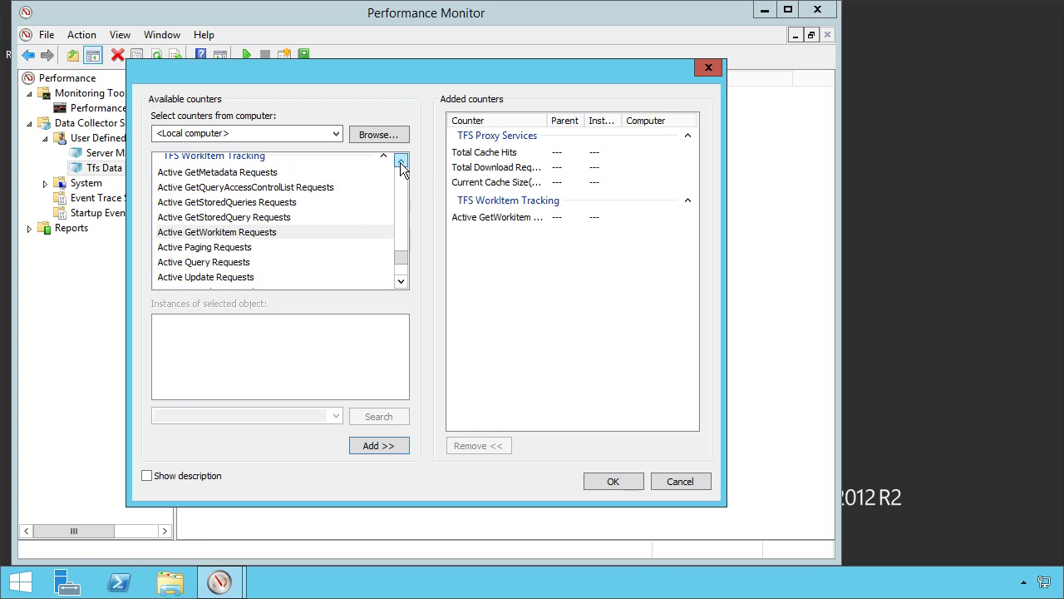
pyautogui.click(274, 173)
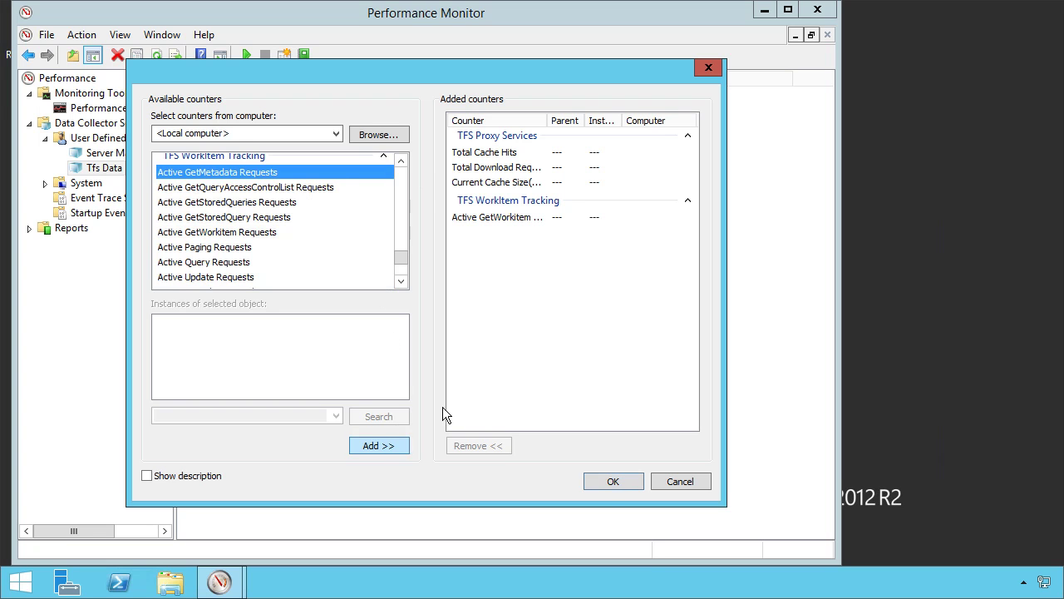
pyautogui.click(607, 484)
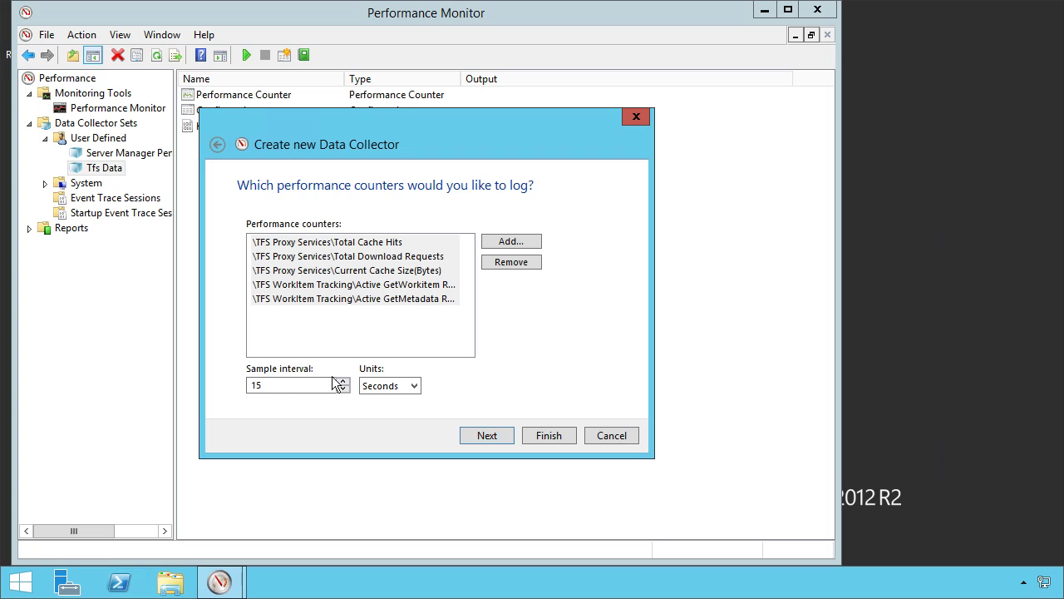
# Step: Set the sample interval to 5 seconds and finish creating the data collector
pyautogui.click(285, 384)
pyautogui.doubleClick(287, 384)
pyautogui.write('5')
pyautogui.click(487, 434)
pyautogui.click(543, 435)
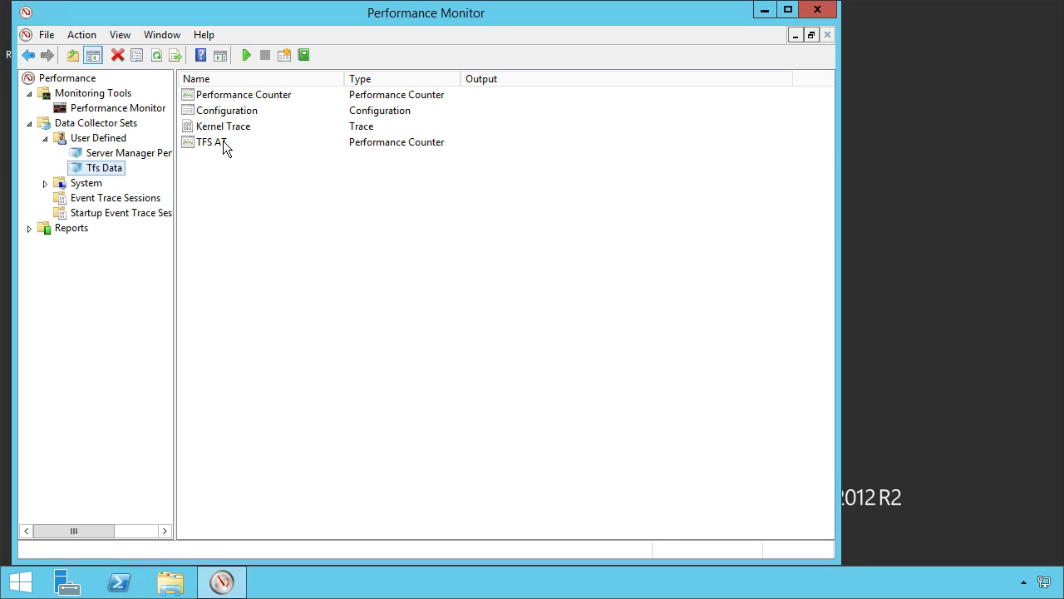
# Step: Review the TFS AT collector's properties, including its counters and sample interval, and close them
pyautogui.doubleClick(223, 143)
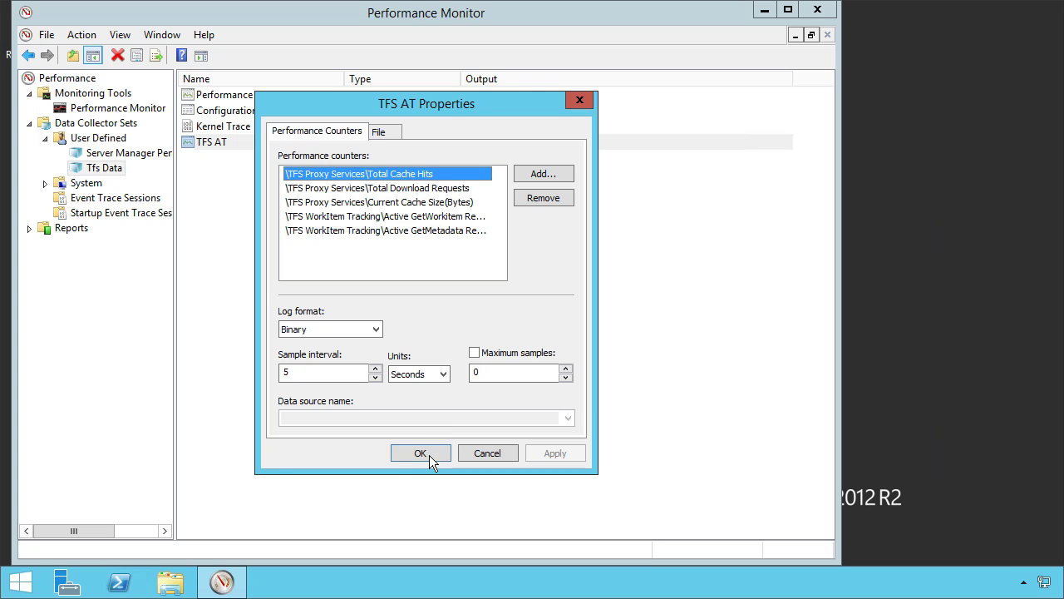
pyautogui.click(429, 455)
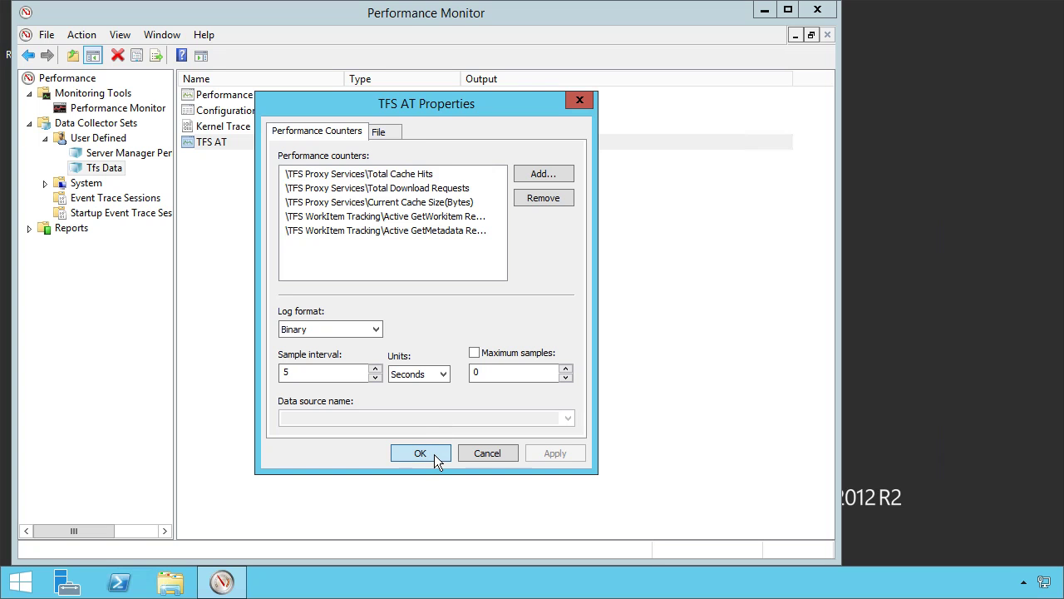
# Step: Check the TFS AT collector's log file settings and dismiss its properties without saving
pyautogui.click(389, 134)
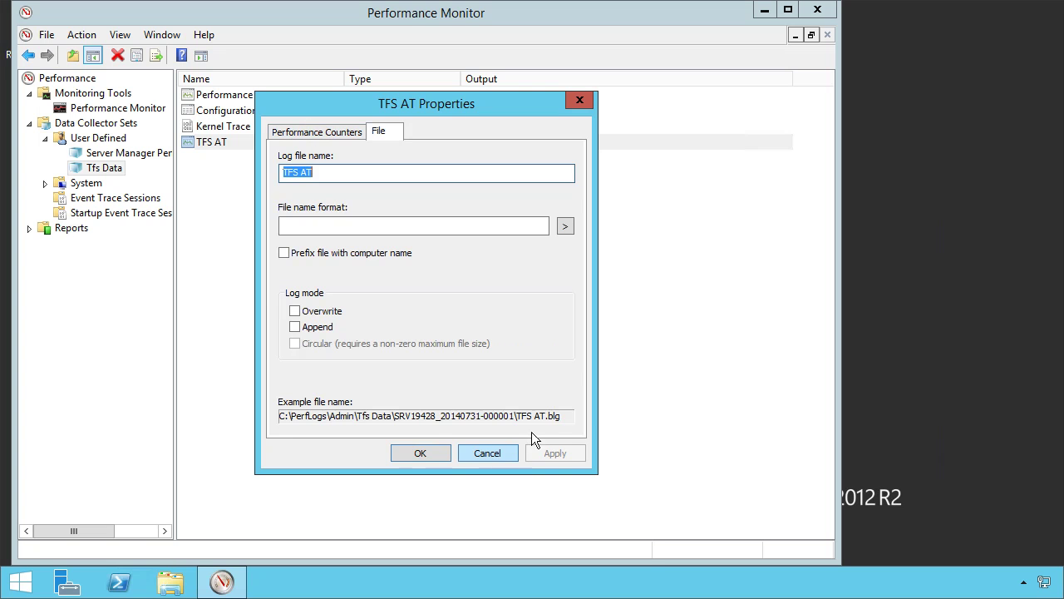
pyautogui.click(491, 456)
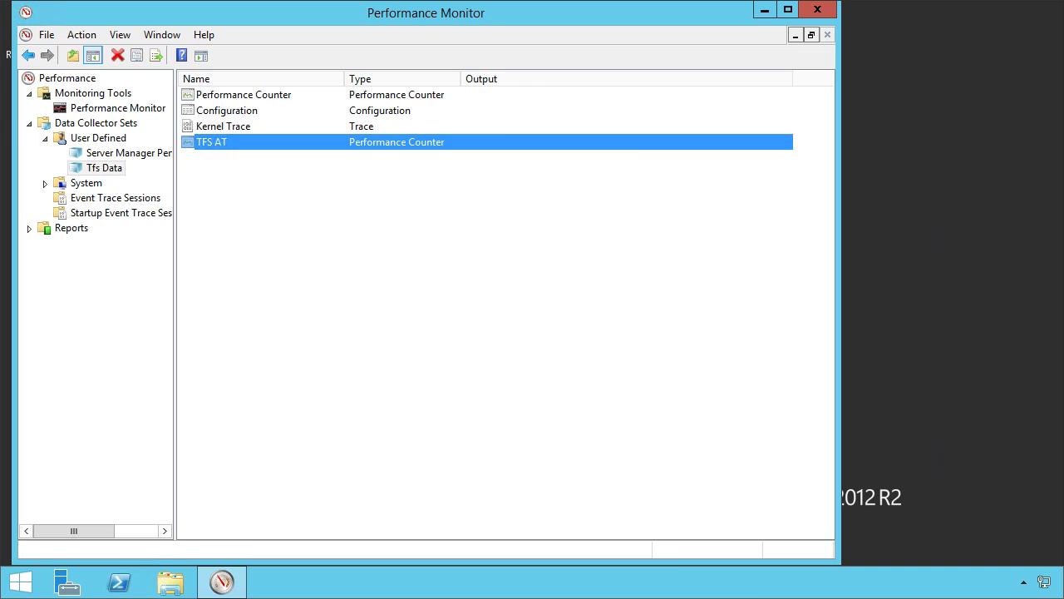
# Step: Start the Tfs Data collector set and open its latest report
pyautogui.rightClick(92, 167)
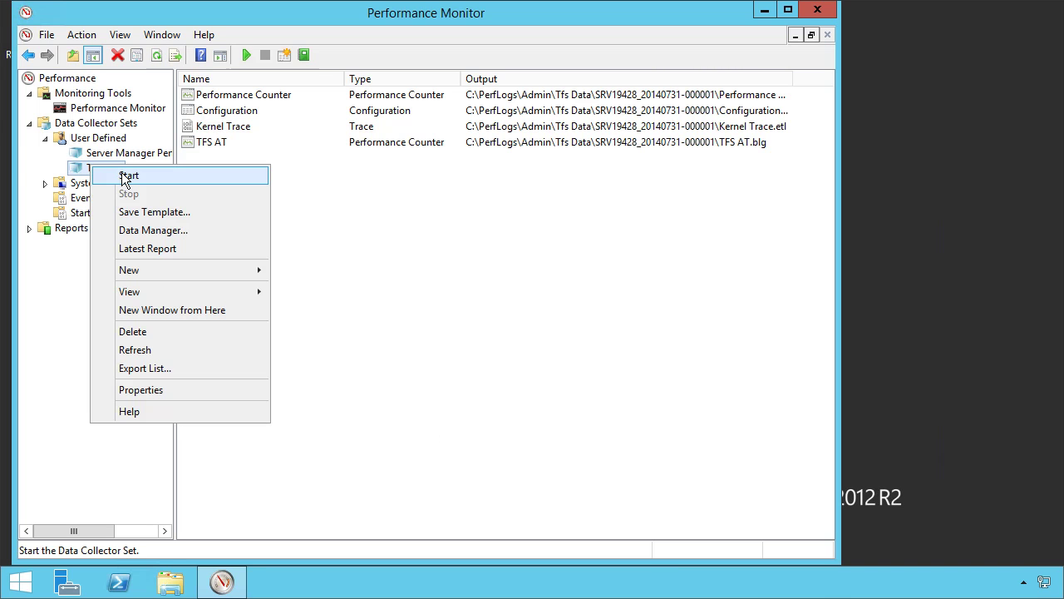
pyautogui.click(126, 176)
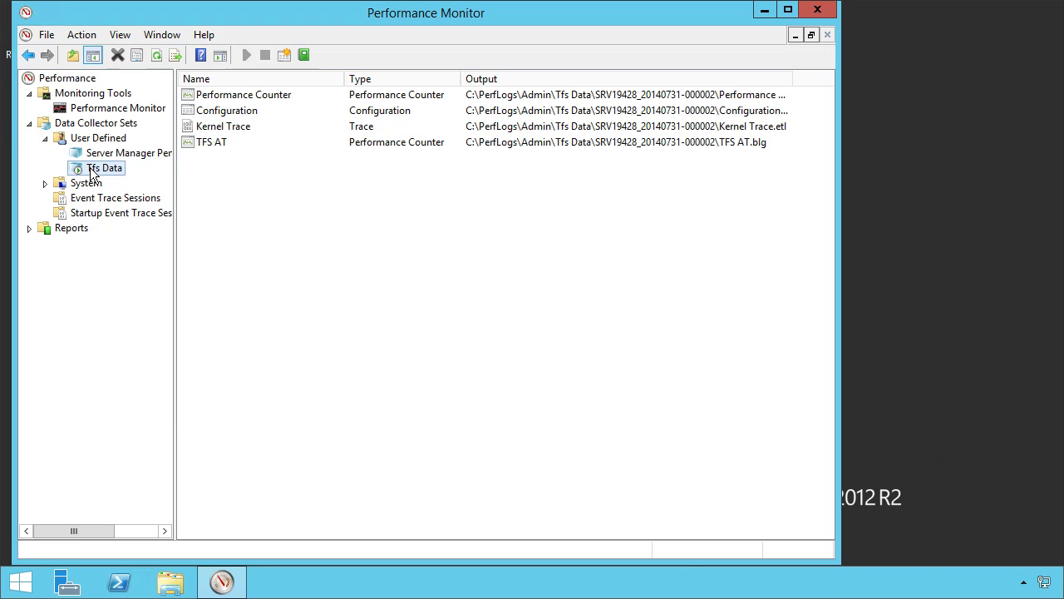
pyautogui.rightClick(98, 170)
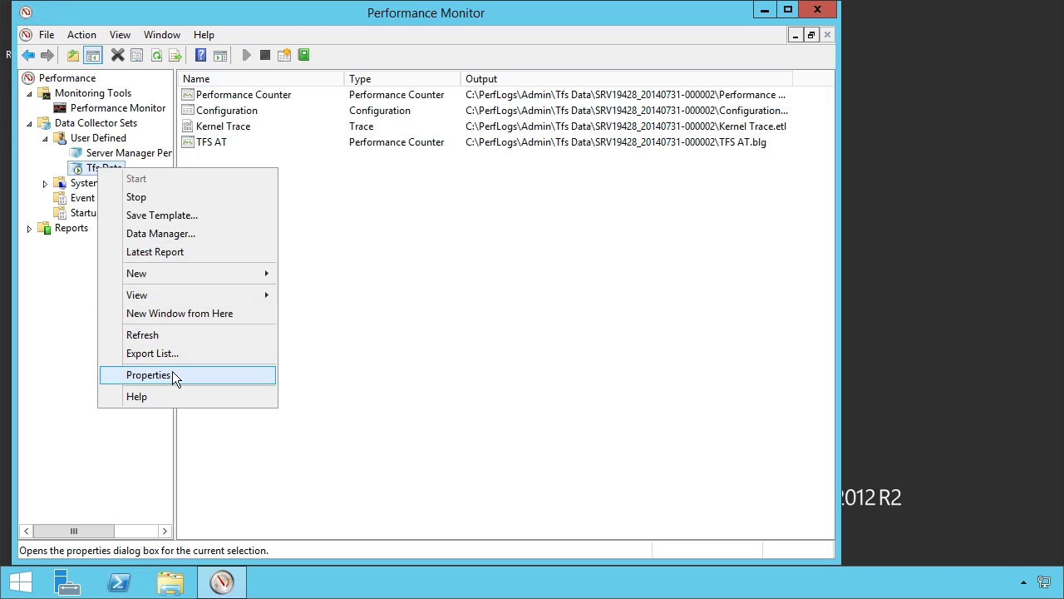
pyautogui.click(181, 259)
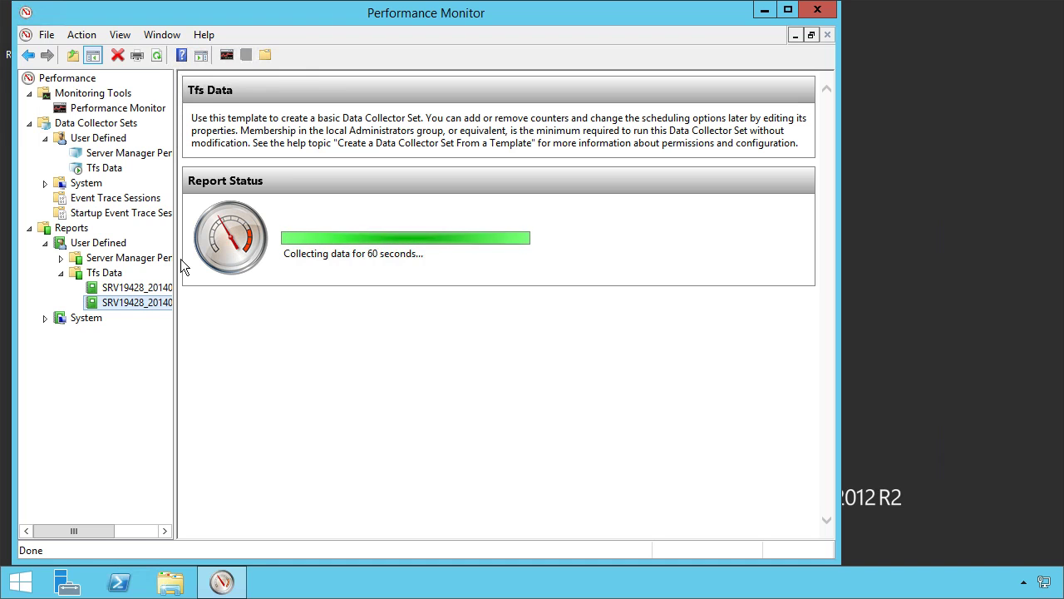